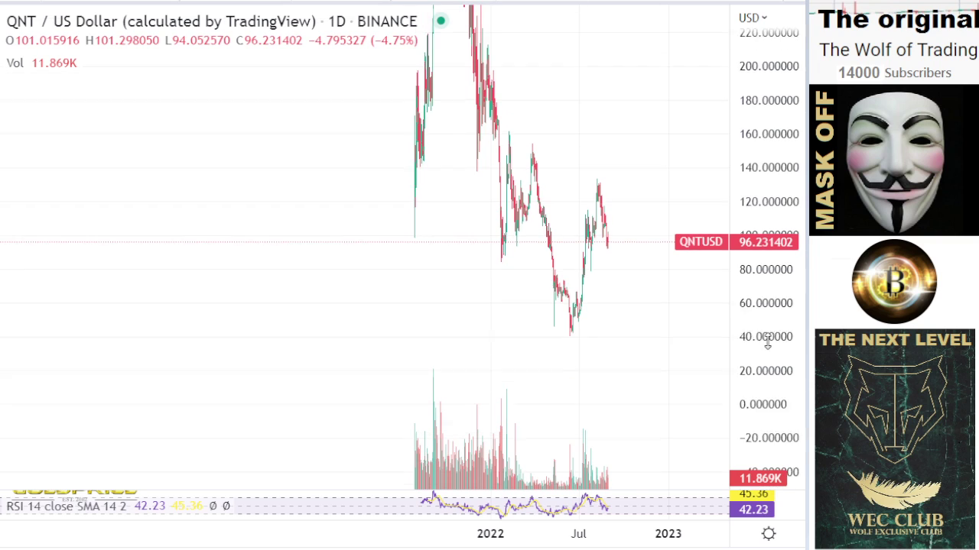
Step: Add the Relative Strength Index indicator to the QNT/USD daily chart
left_click(341, 1)
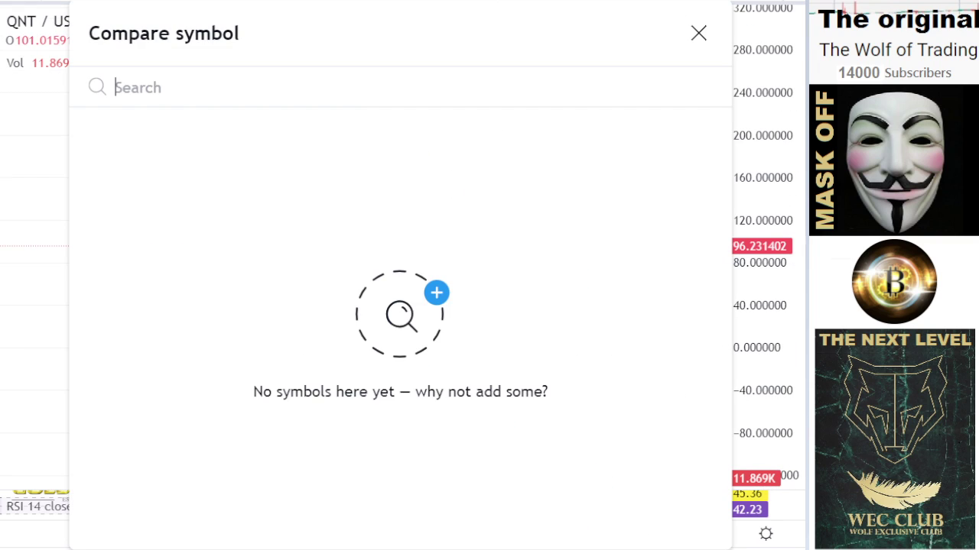
left_click(443, 1)
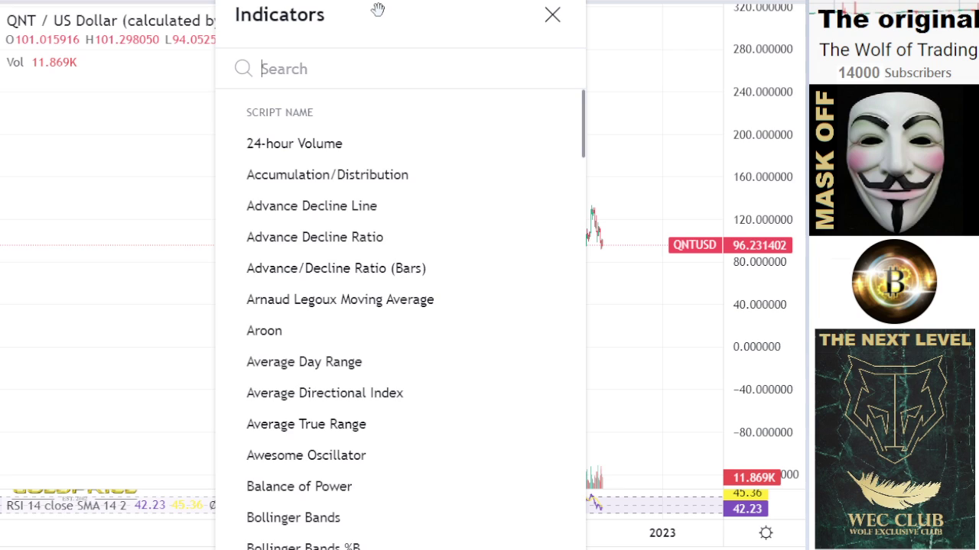
type("rs")
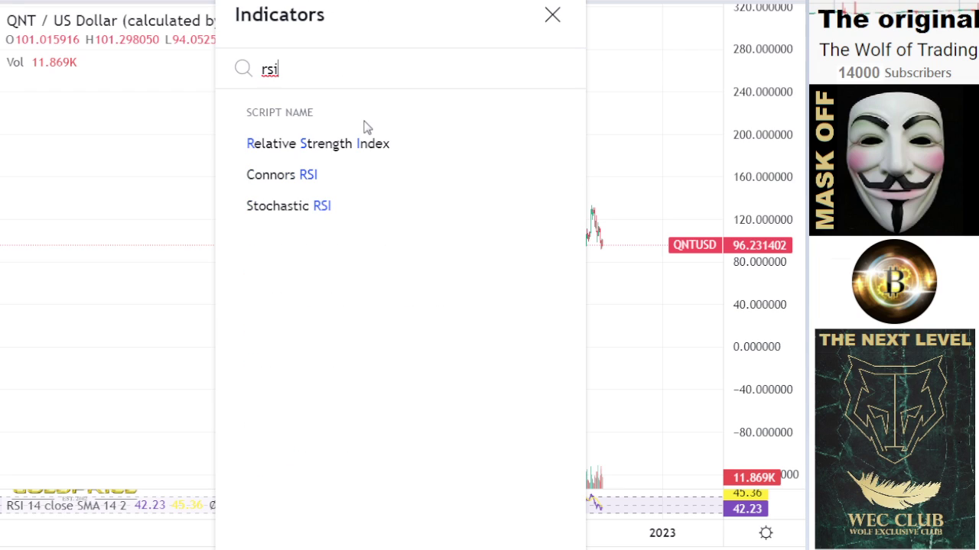
type("i")
key("Return")
left_click(552, 14)
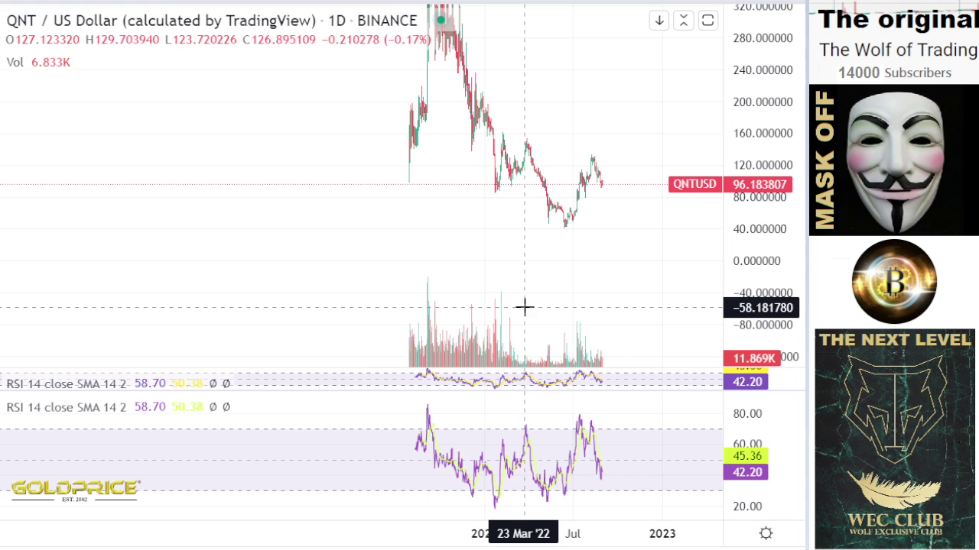
Step: Examine the daily QNT/USD price action, rescaling the chart to the candles from May to September
left_click_drag(758, 164, 736, 282)
scroll(533, 263, "up", 2)
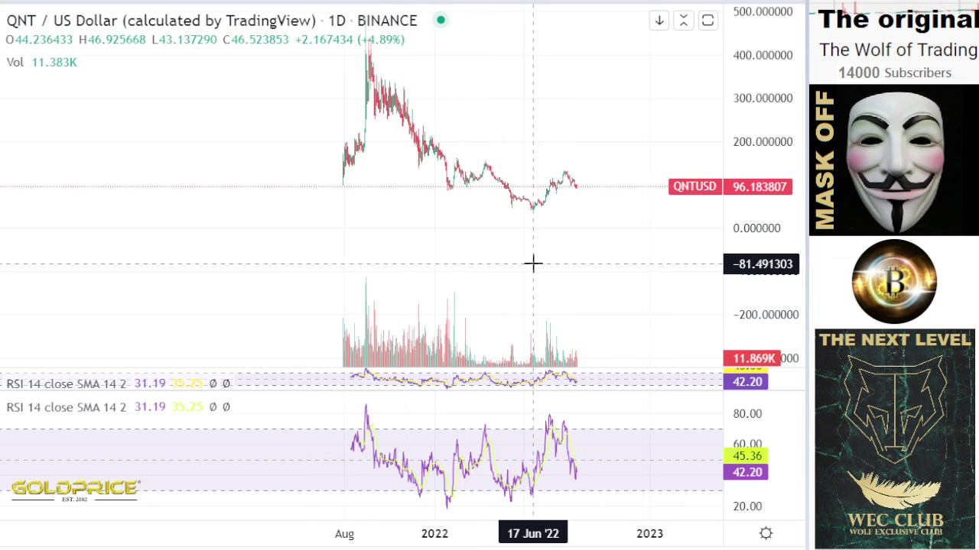
scroll(532, 264, "up", 5)
left_click_drag(418, 262, 435, 296)
left_click_drag(739, 301, 740, 117)
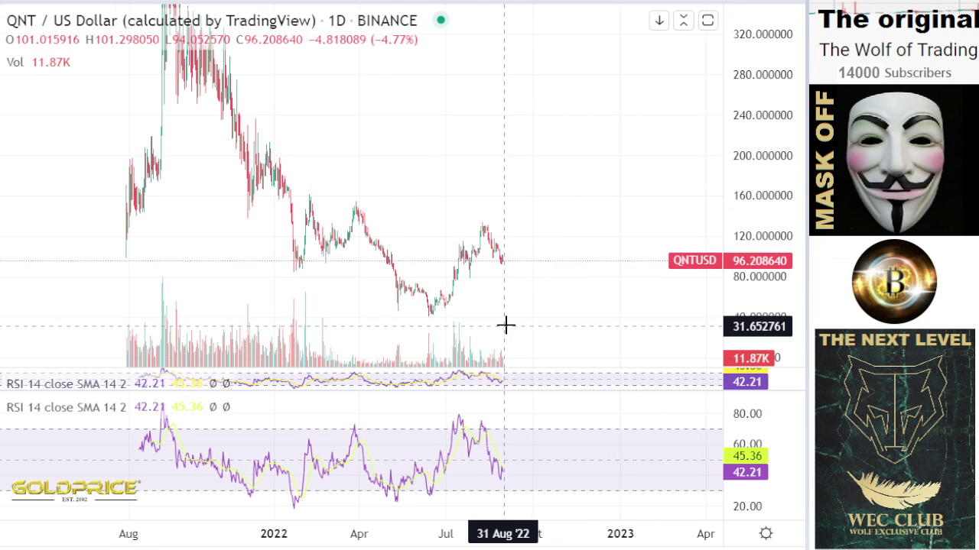
scroll(467, 351, "up", 2)
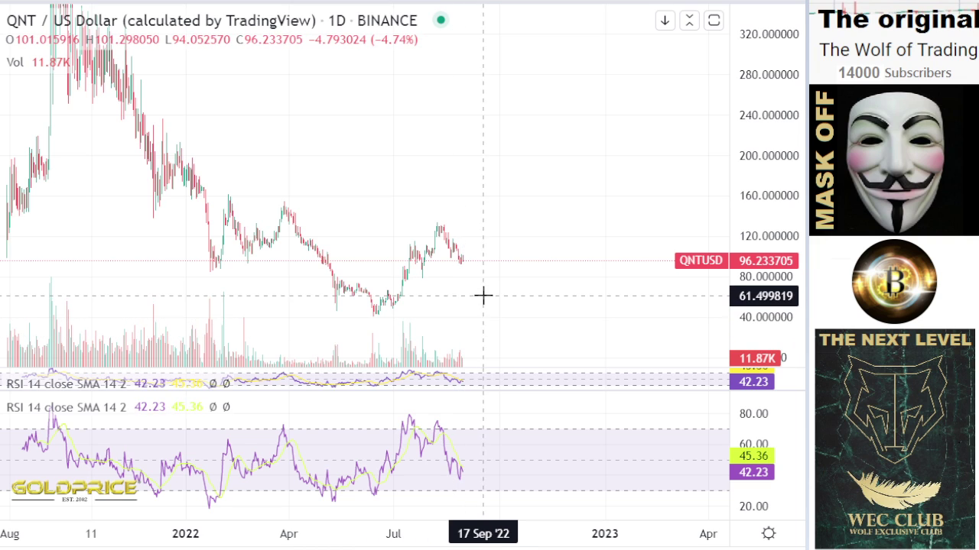
left_click_drag(491, 284, 522, 205)
scroll(688, 241, "up", 4)
left_click_drag(767, 260, 788, 15)
left_click_drag(507, 110, 748, 82)
scroll(634, 153, "up", 10)
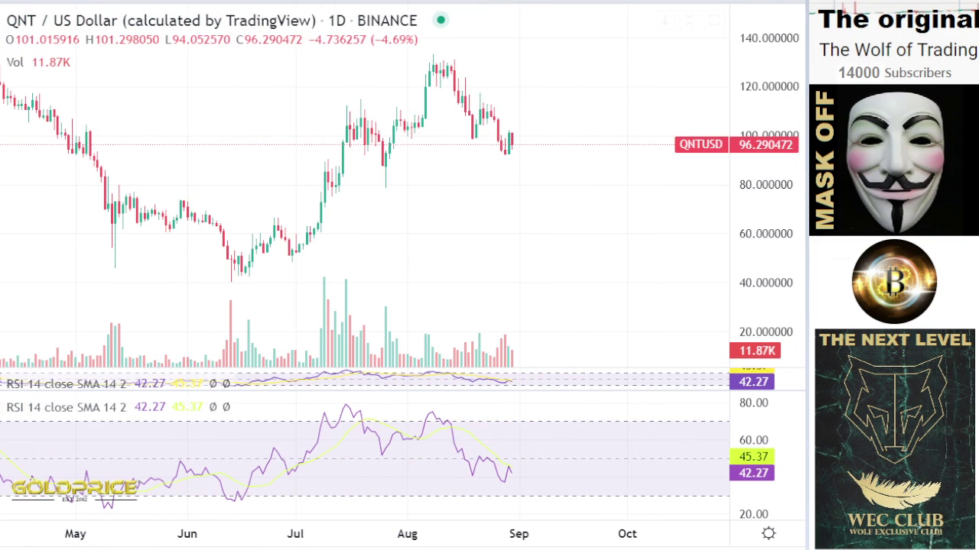
Step: Draw a rising trend line beneath the lows from about 30.75 on 02 Jun '22 to about 103.96 on 24 Sep '22
left_click(1, 55)
left_click(67, 29)
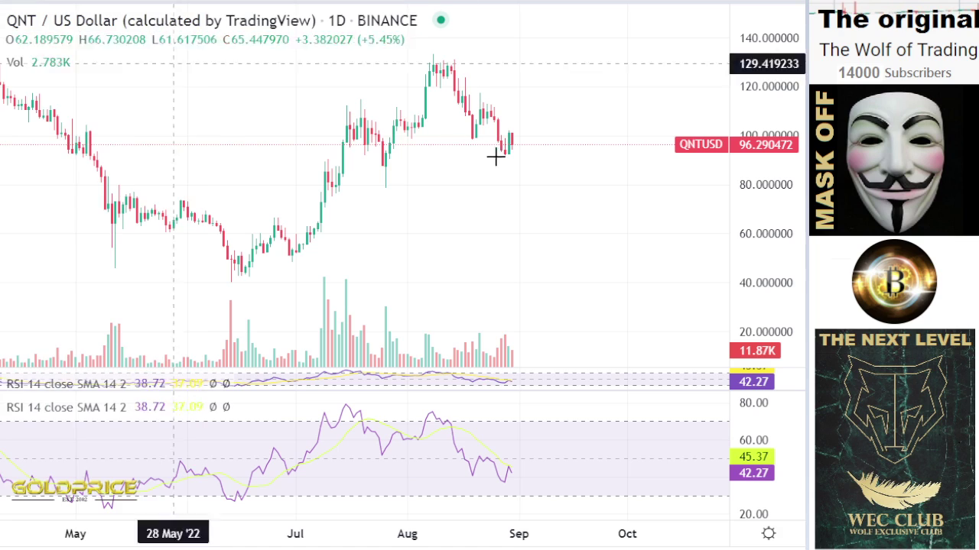
left_click(191, 305)
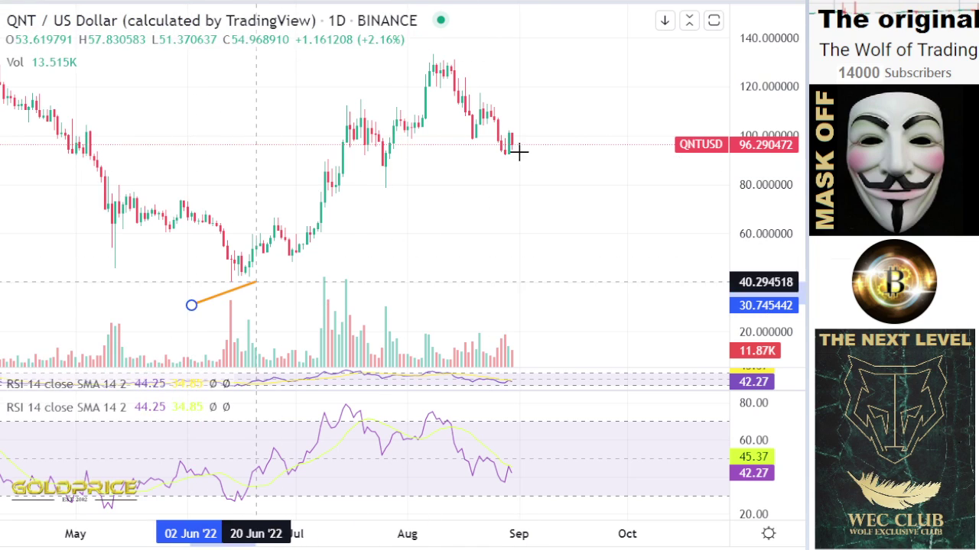
left_click(601, 126)
scroll(470, 207, "down", 5)
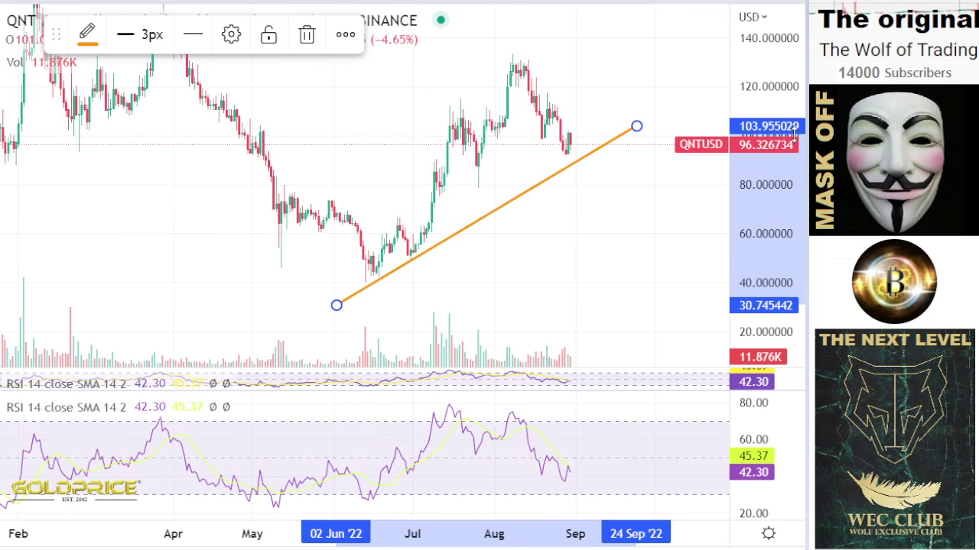
left_click_drag(794, 135, 778, 216)
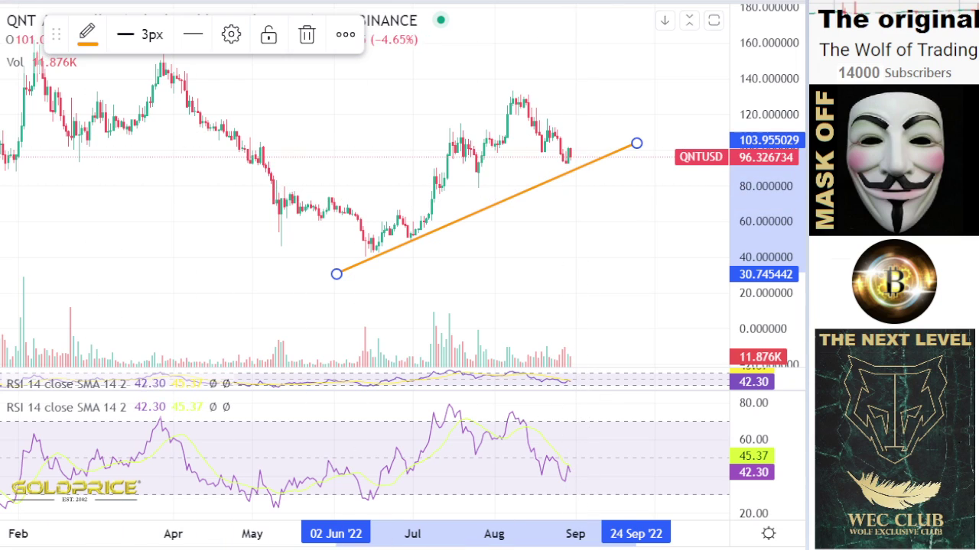
left_click(2, 137)
left_click(90, 137)
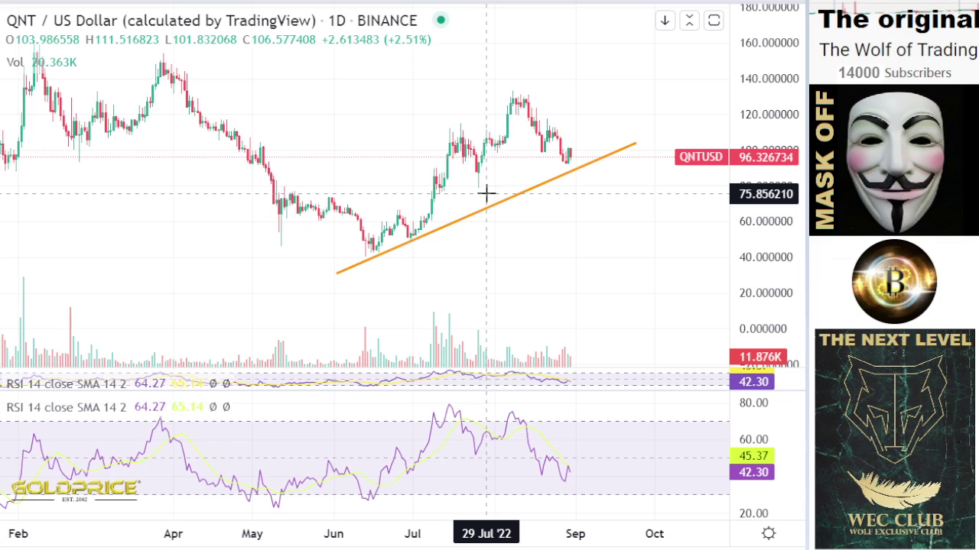
scroll(437, 205, "down", 3)
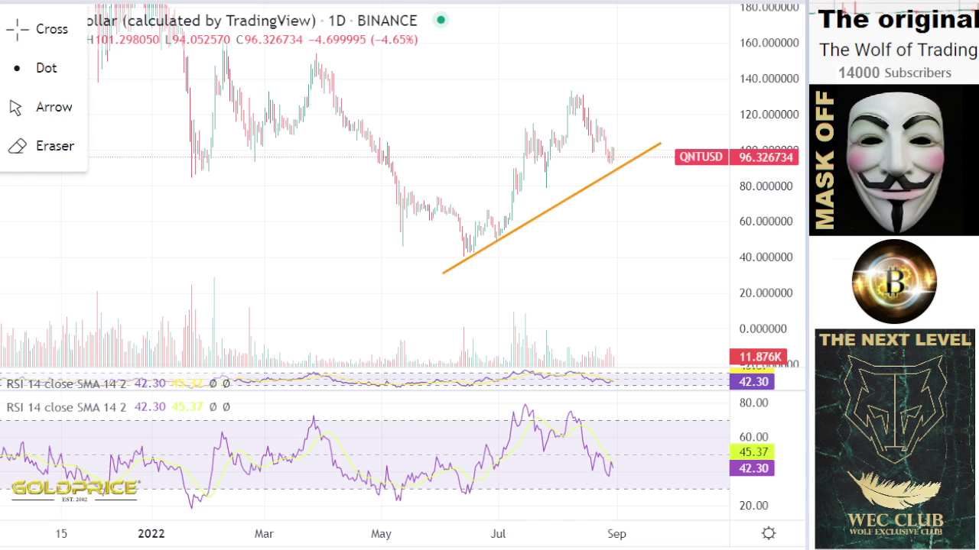
left_click_drag(553, 213, 471, 207)
left_click(2, 136)
left_click(19, 137)
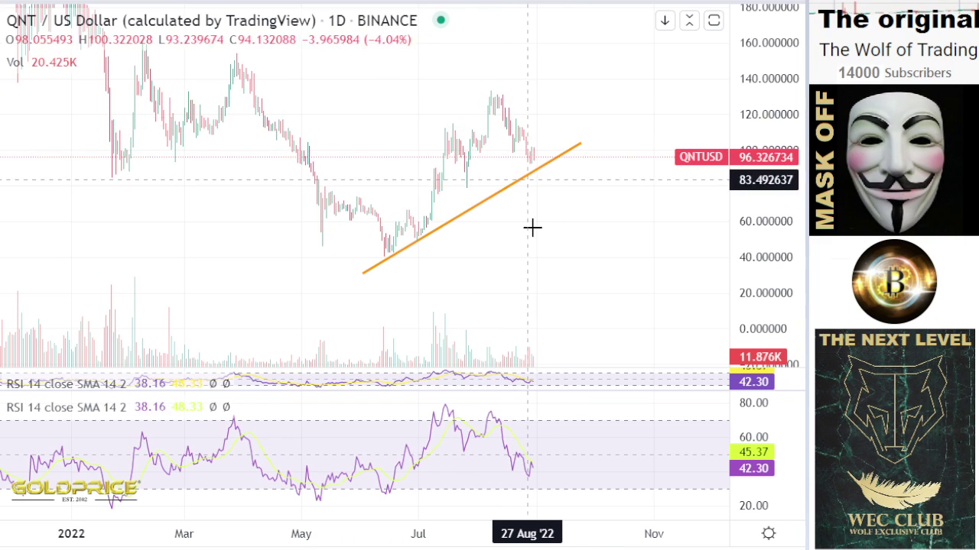
Step: Remove the upper, flattened one of the two RSI panes below the price chart
scroll(530, 239, "up", 5)
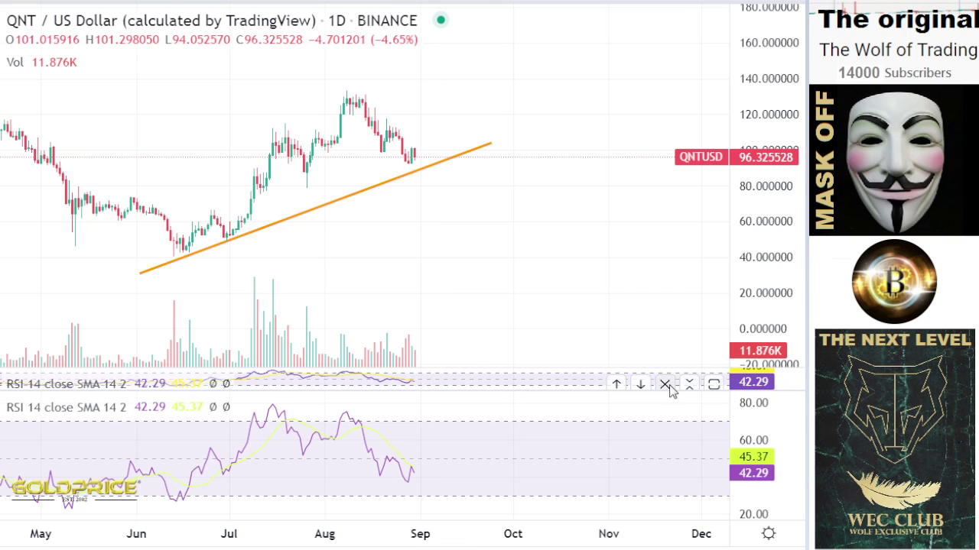
left_click(665, 384)
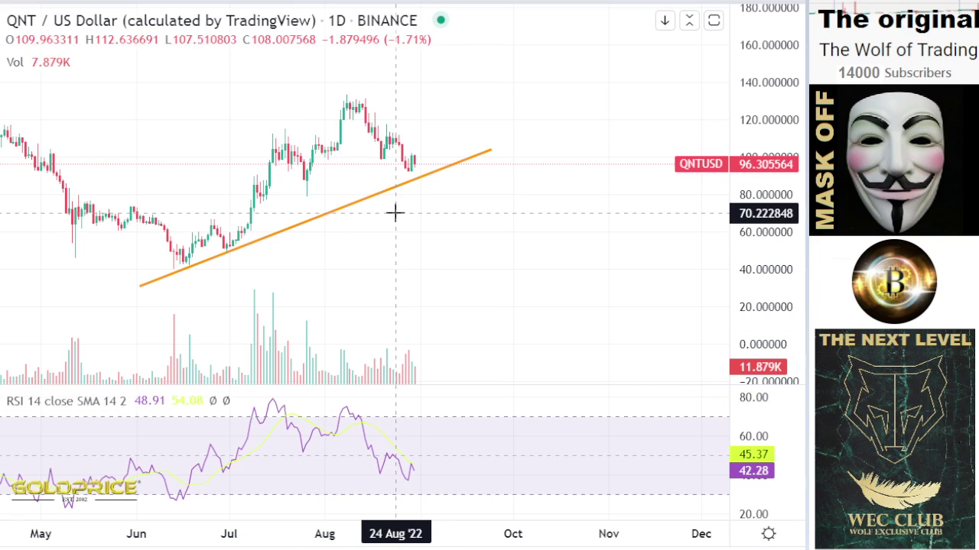
Step: Set the QNT/USD chart interval to 4 hours and fit the price scale to the candles above the trend line
scroll(394, 214, "up", 2)
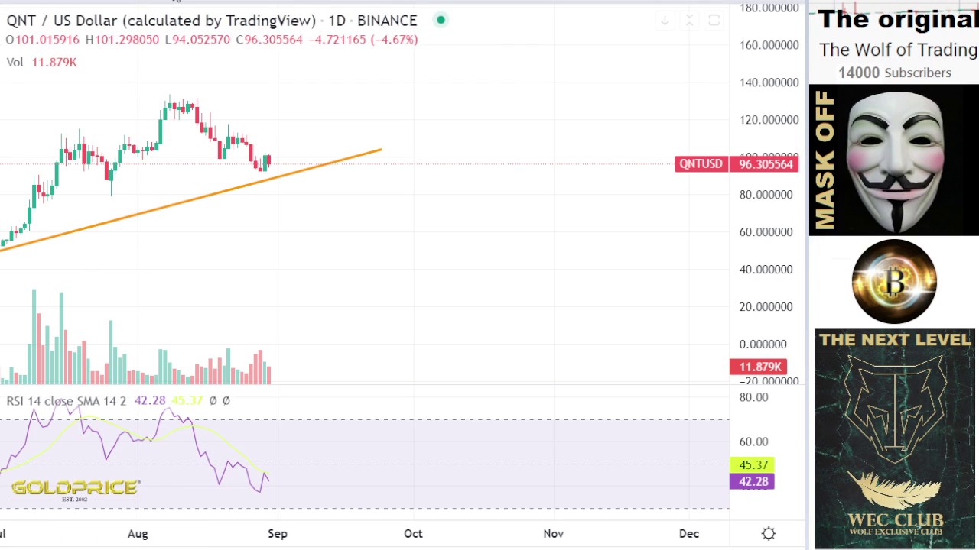
left_click(170, 1)
left_click(194, 176)
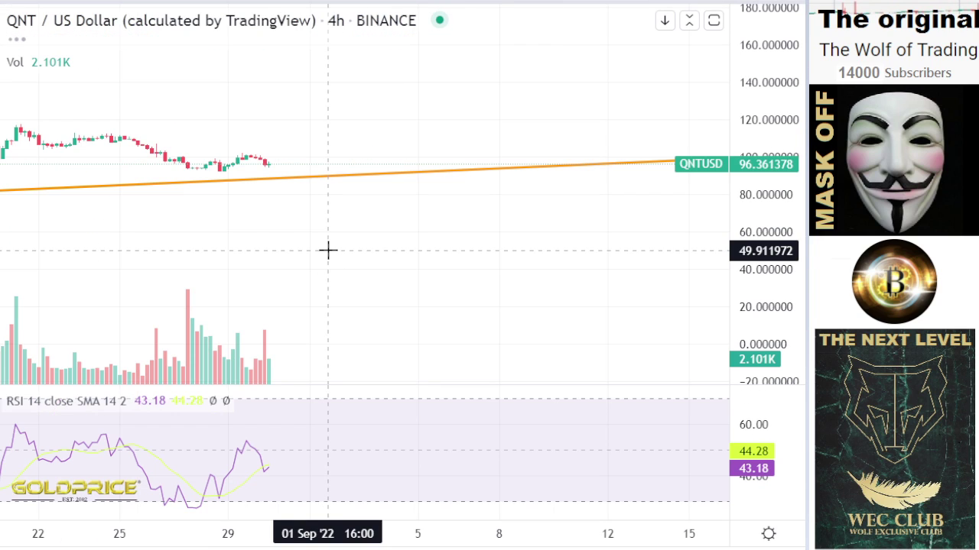
scroll(328, 251, "down", 5)
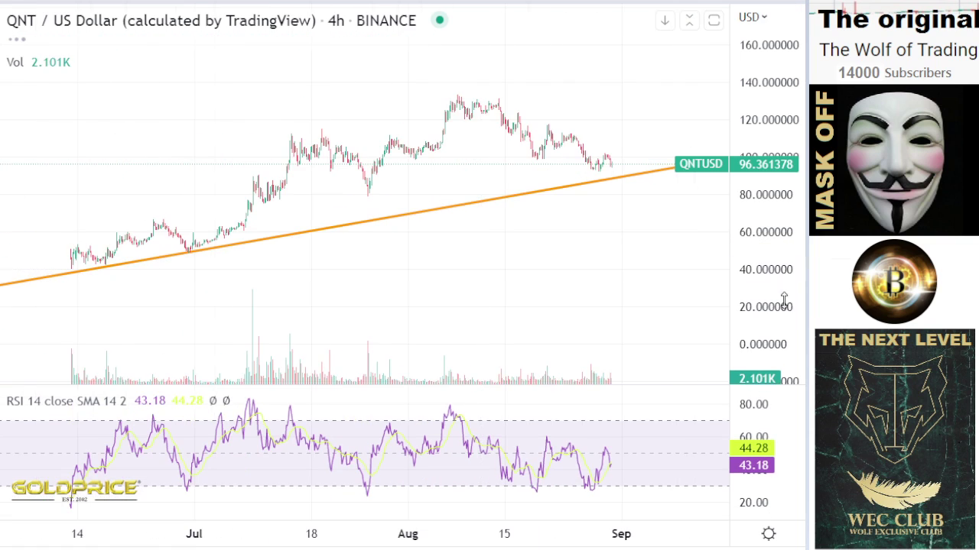
left_click_drag(753, 316, 762, 195)
scroll(552, 212, "up", 5)
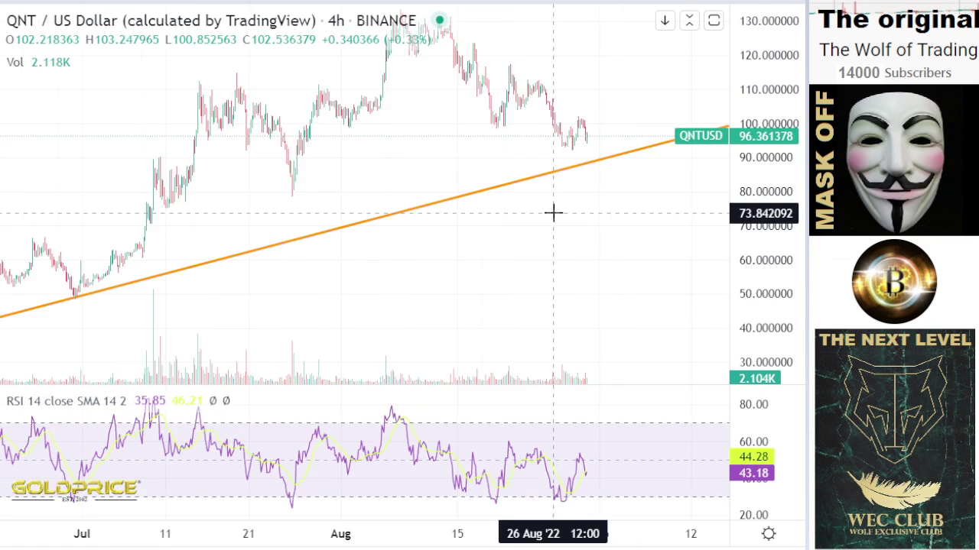
Step: Brush a freehand projected rise from the latest candle at about 97 up to about 120 in early September
scroll(541, 212, "up", 1)
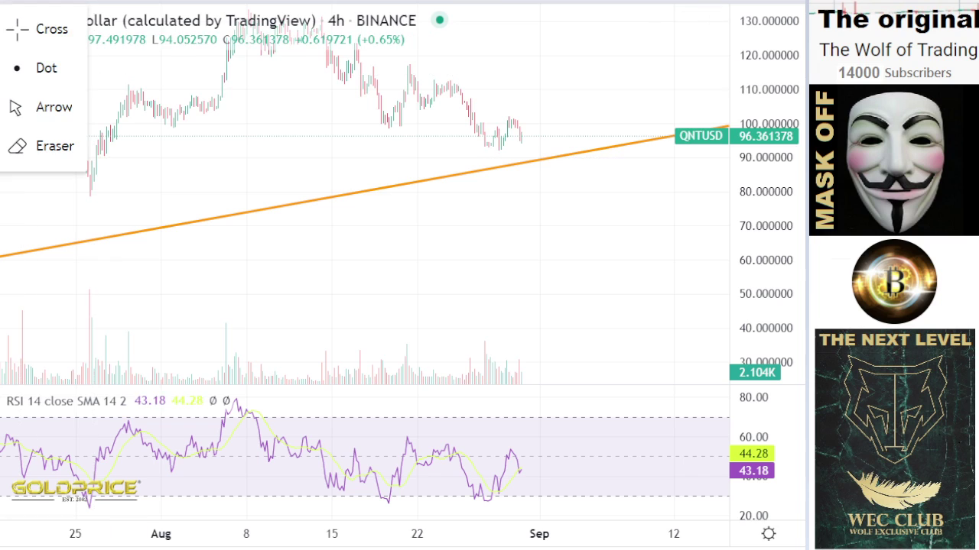
left_click(23, 29)
left_click_drag(324, 165, 295, 264)
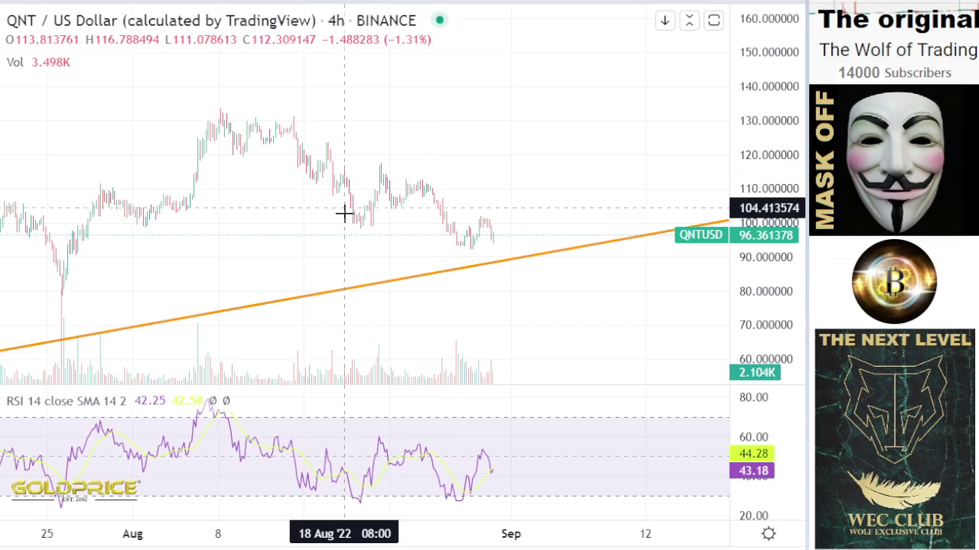
scroll(459, 249, "up", 4)
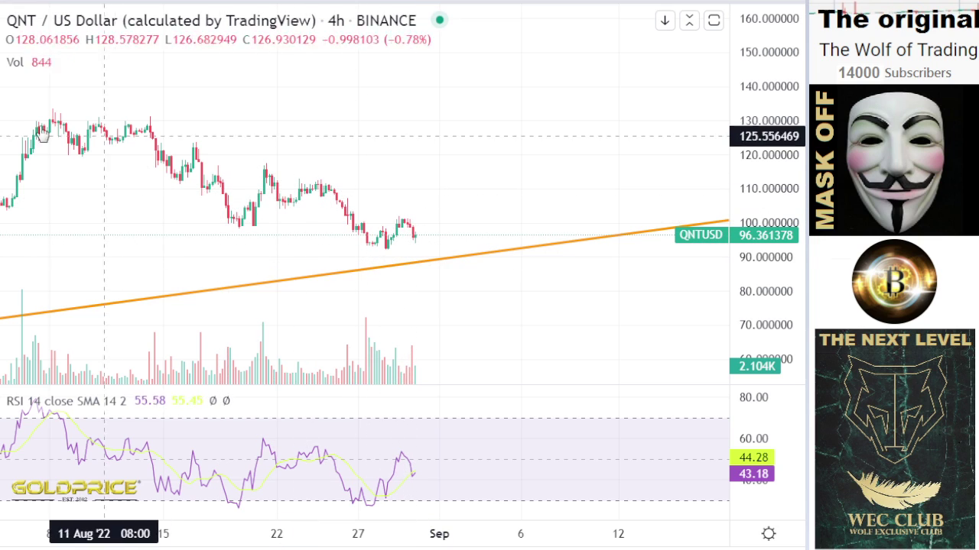
left_click(1, 135)
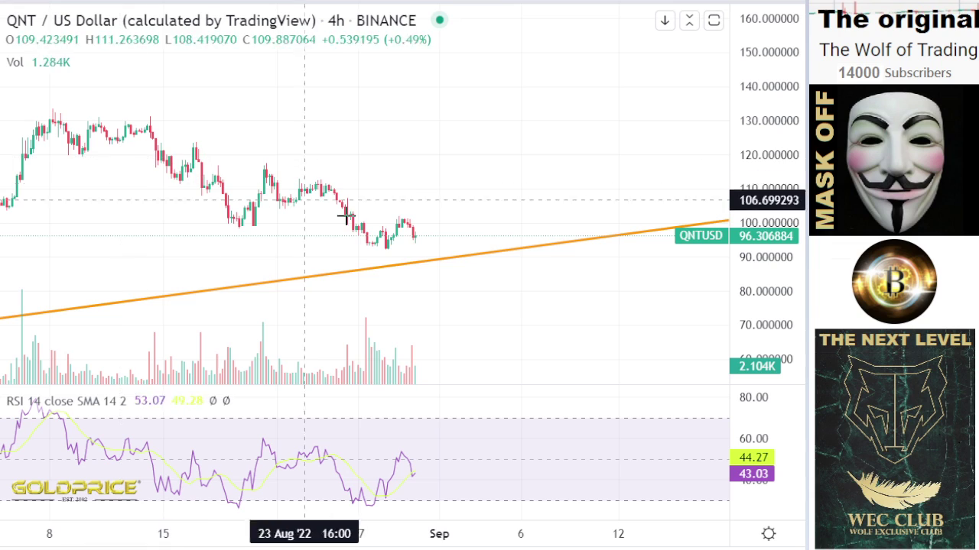
left_click(23, 139)
left_click_drag(419, 239, 426, 191)
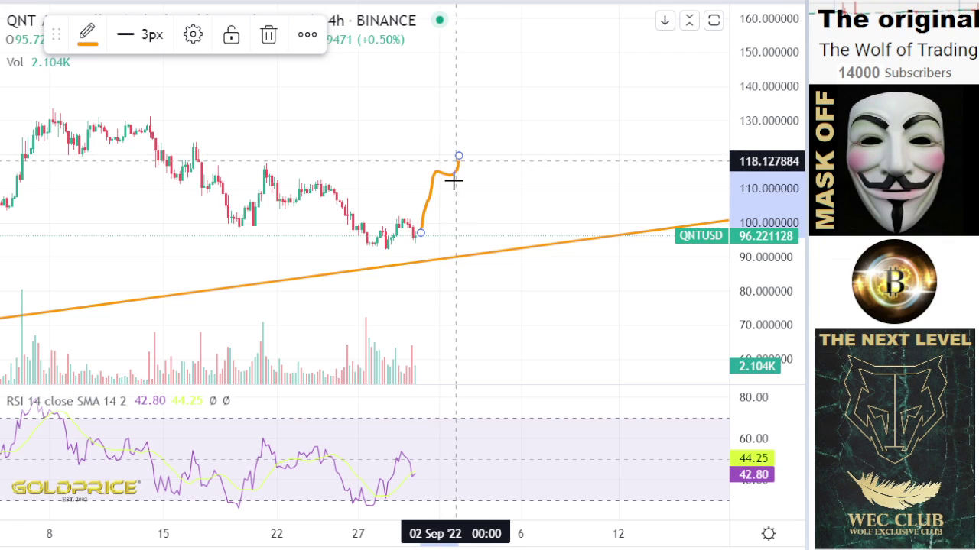
Step: Draw a descending trend line along the August highs from about 141 on 26 Jul '22 to about 118 on 12 Sep '22
scroll(446, 210, "down", 5)
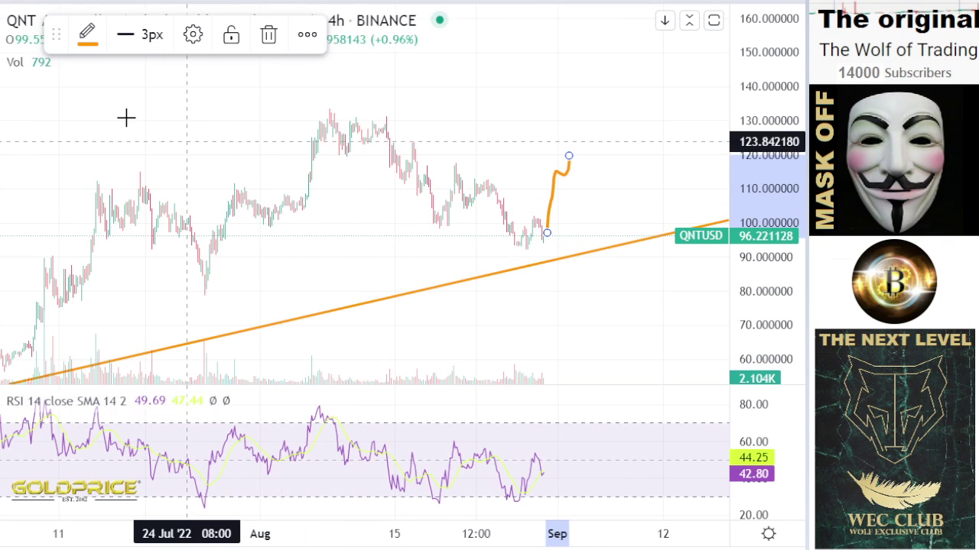
left_click(0, 23)
left_click(2, 23)
left_click(41, 21)
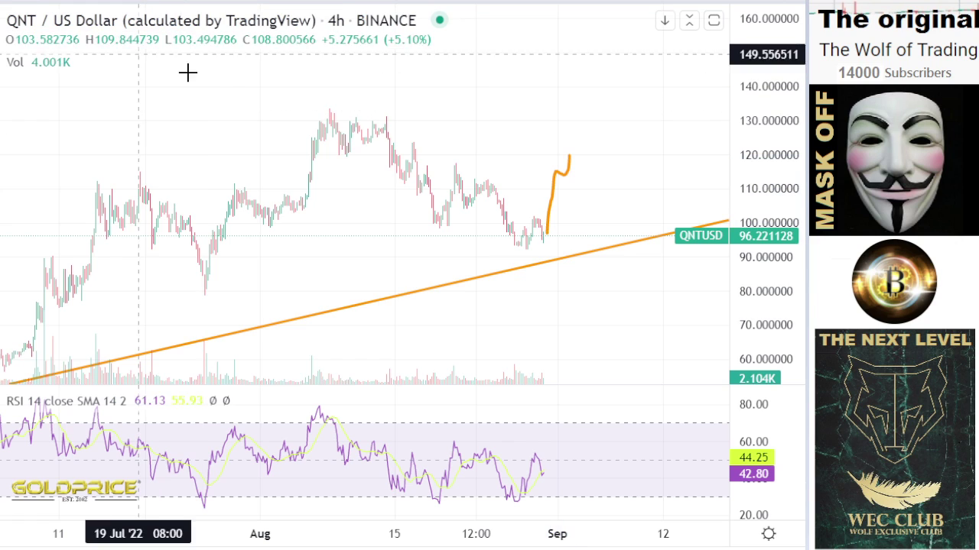
left_click(204, 77)
left_click(662, 156)
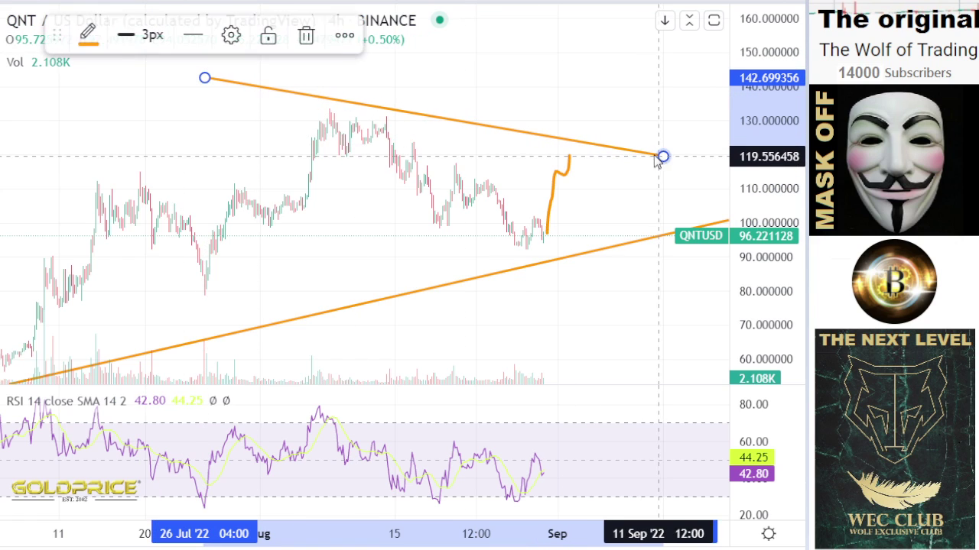
left_click_drag(646, 156, 648, 162)
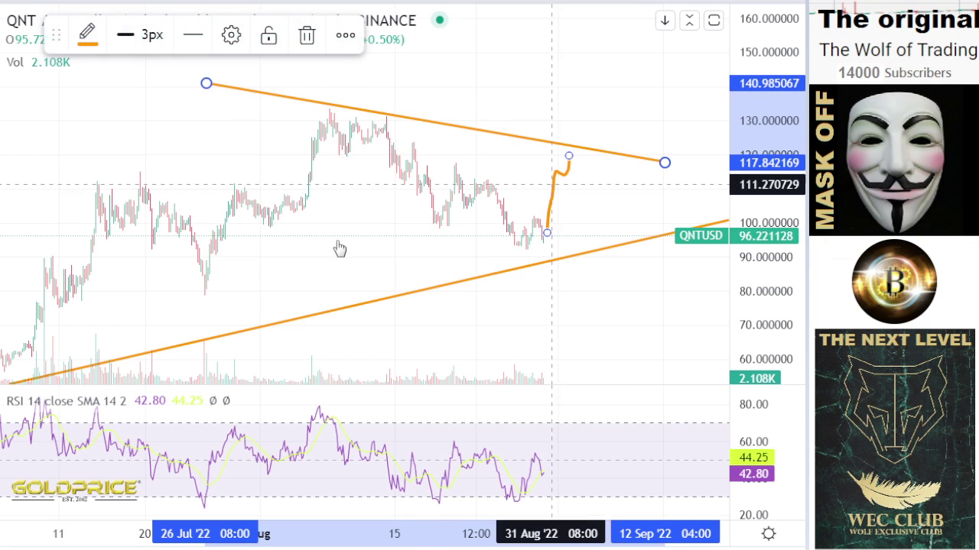
Step: Extend the freehand price projection with a dip and a rise to the descending trend line at about 122 on 05 Sep '22
left_click(1, 134)
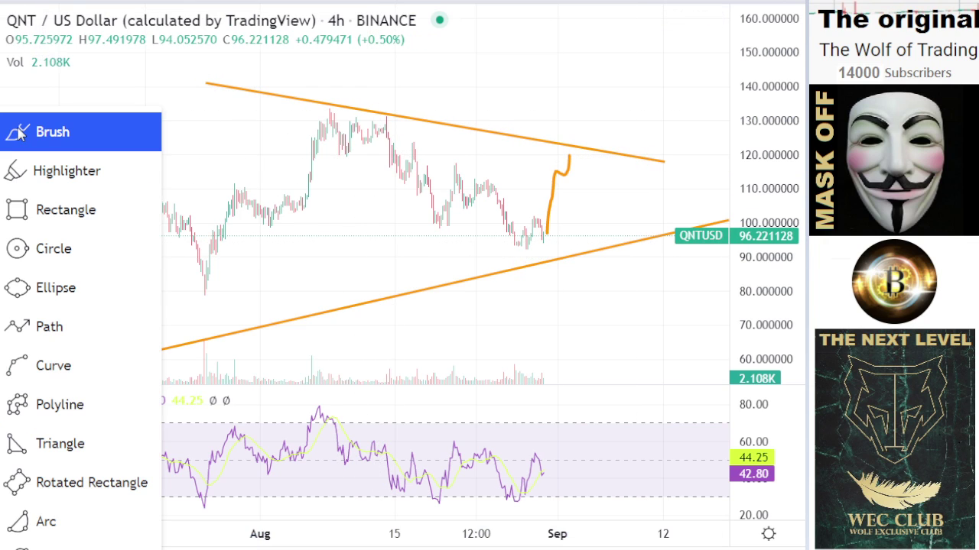
left_click(23, 132)
left_click_drag(573, 182, 587, 173)
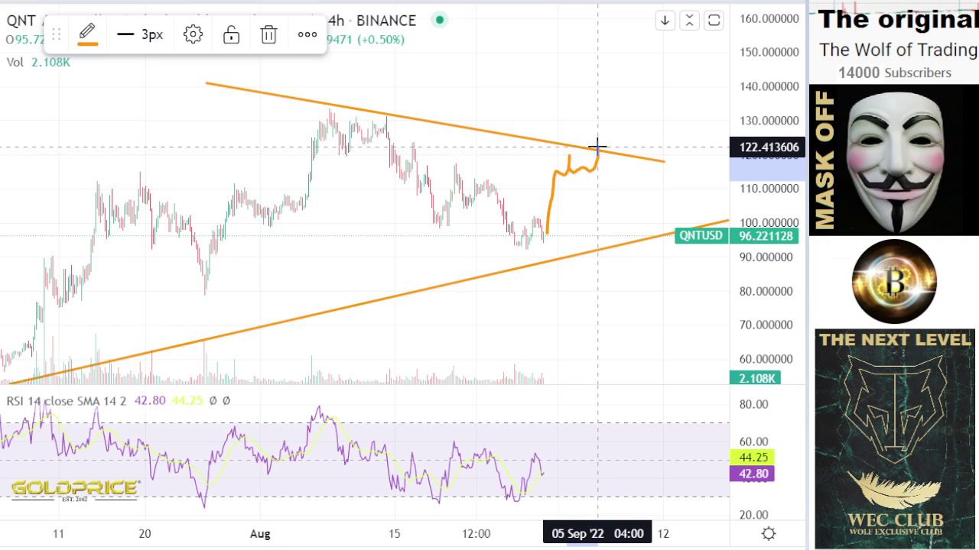
Step: Brush a projected fall from the descending trend line to about 89, a rebound to about 98, and a drop to about 68 on 21 Sep '22
scroll(581, 272, "down", 3)
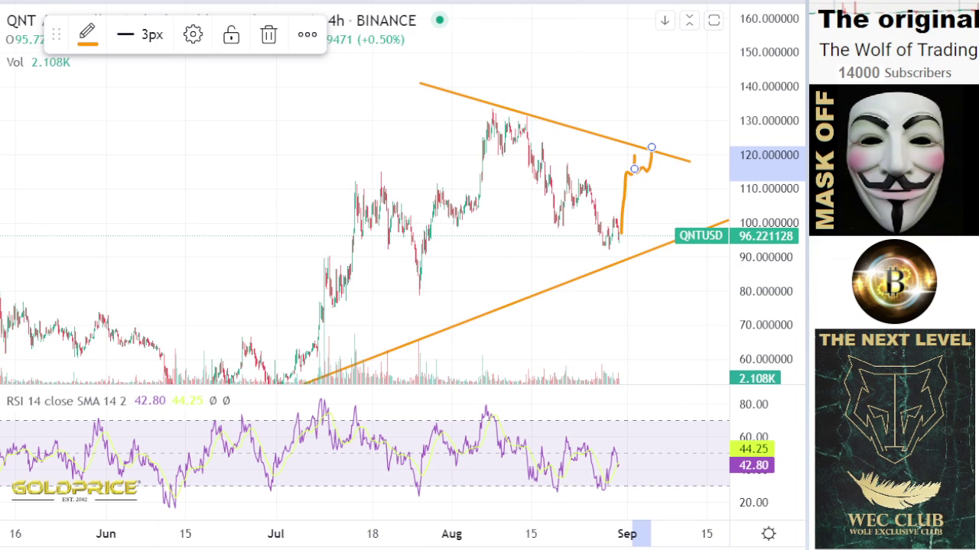
left_click(20, 41)
left_click_drag(212, 194, 129, 134)
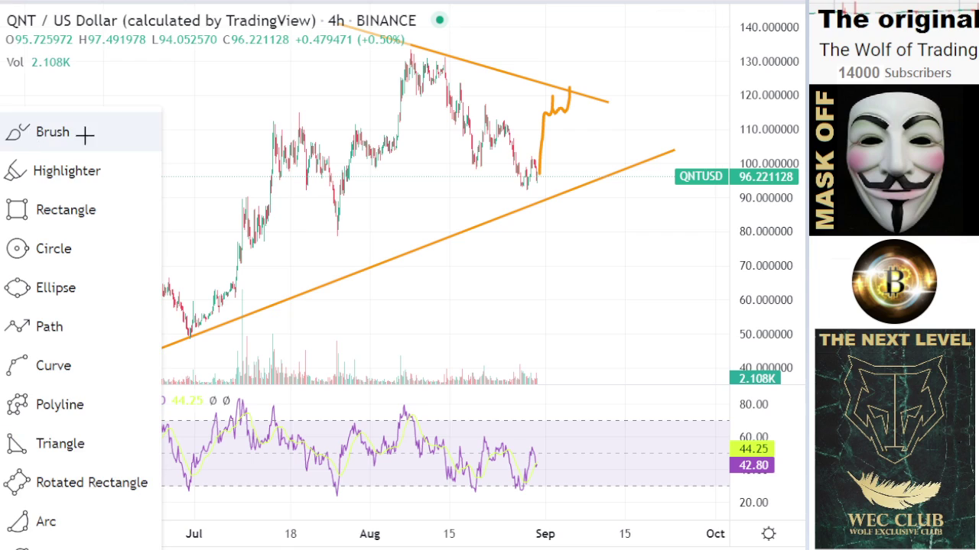
left_click(85, 135)
mouse_move(586, 170)
left_mouse_down()
mouse_move(594, 212)
mouse_move(601, 181)
left_mouse_up()
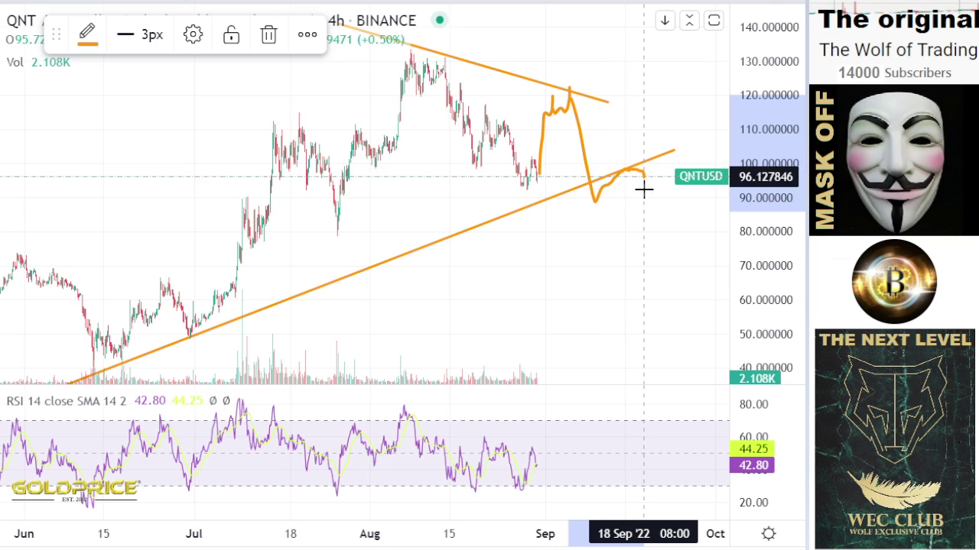
left_click_drag(644, 189, 659, 272)
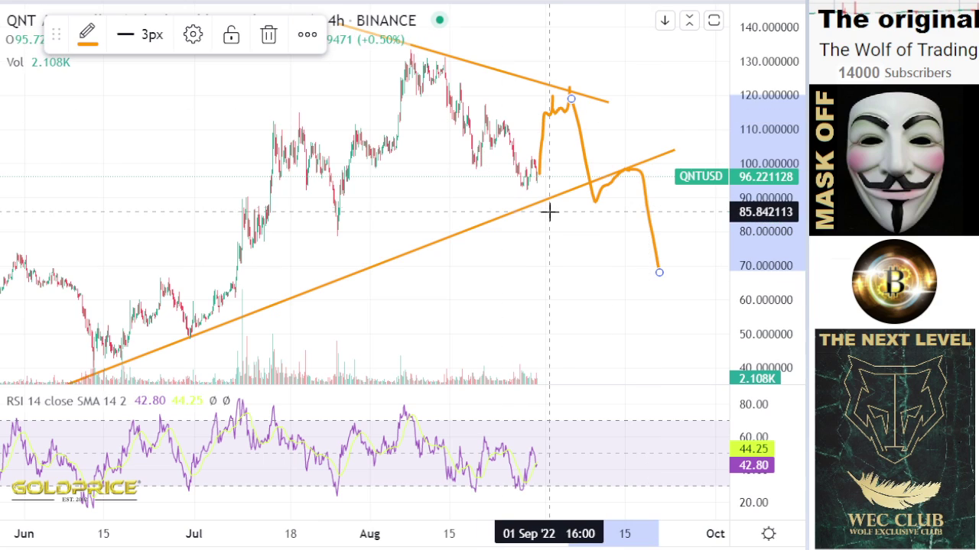
Step: Brush two freehand arcs, one over the August price peak and one over the projected September peak
scroll(549, 212, "up", 3)
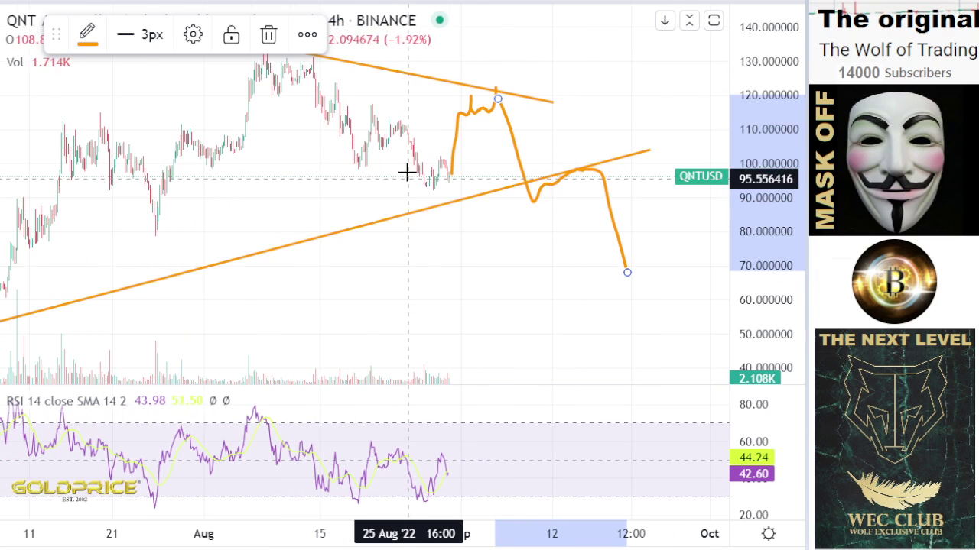
left_click_drag(756, 171, 740, 282)
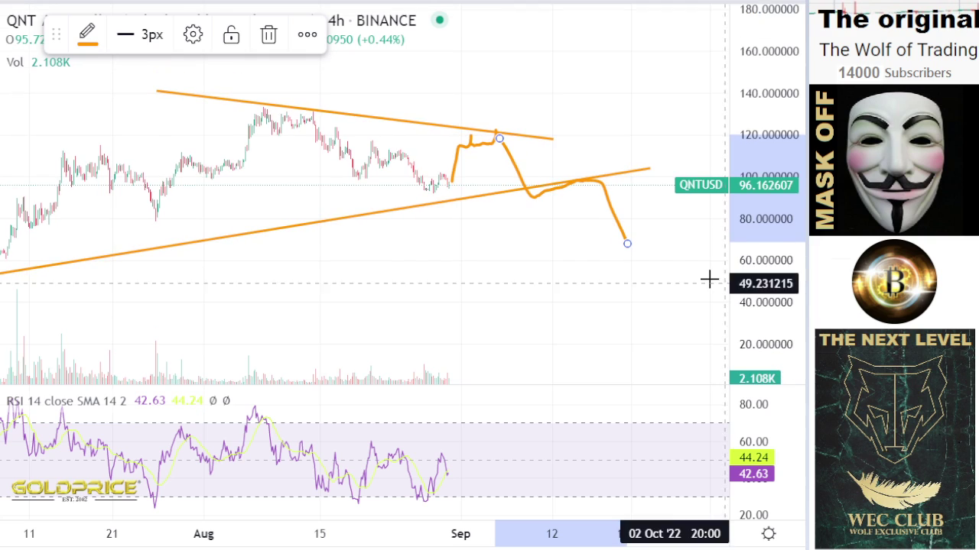
left_click(2, 32)
left_click(14, 33)
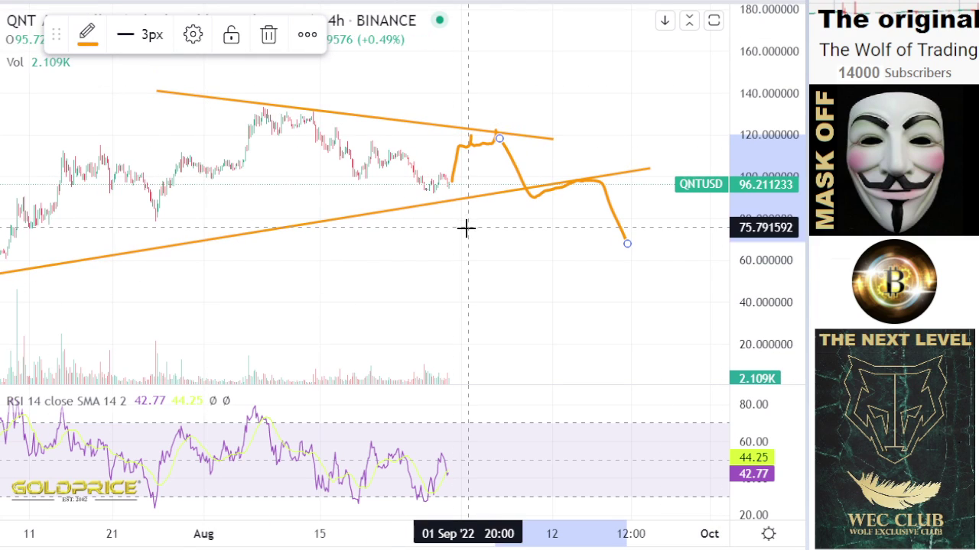
mouse_move(435, 233)
left_mouse_down()
mouse_move(308, 249)
mouse_move(231, 277)
left_mouse_up()
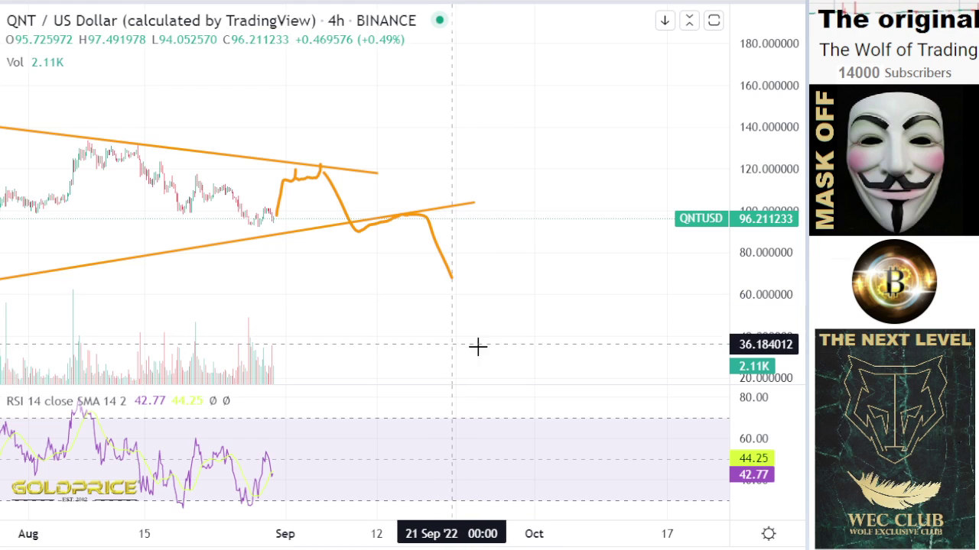
scroll(441, 285, "down", 2)
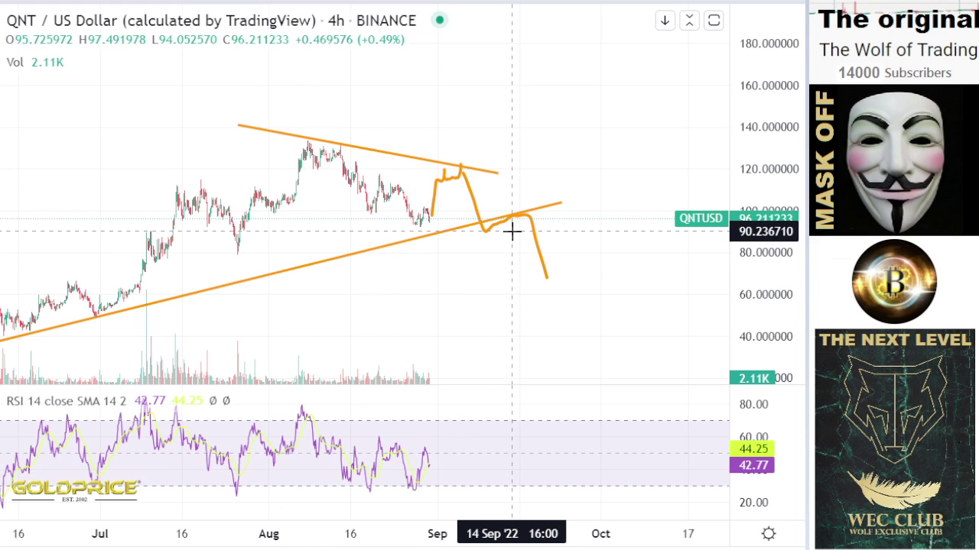
scroll(512, 238, "down", 4)
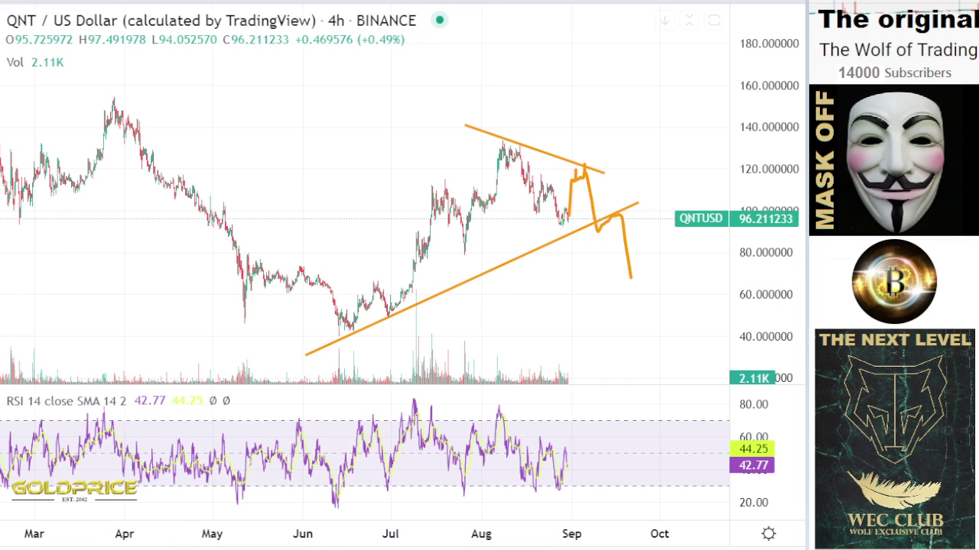
left_click(1, 126)
left_click(21, 132)
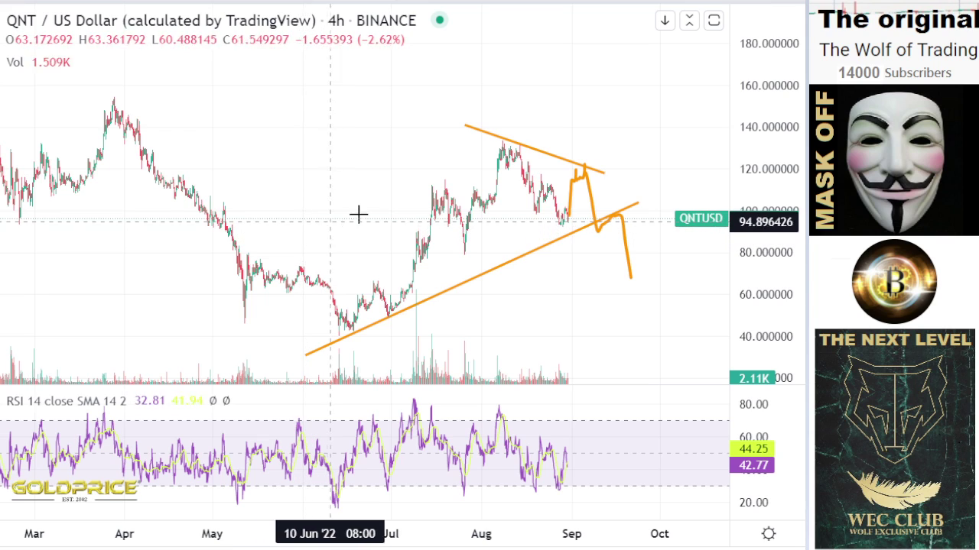
left_click_drag(478, 160, 533, 130)
mouse_move(566, 159)
left_mouse_down()
mouse_move(585, 150)
mouse_move(615, 171)
left_mouse_up()
Step: Recolour the arc over the projected September peak red and brush a red arc over the August peak
left_click(86, 34)
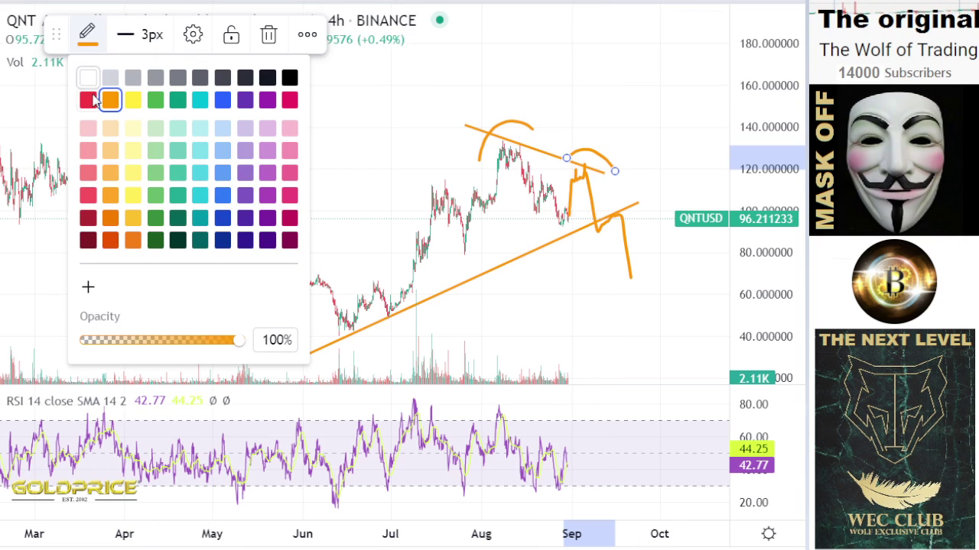
left_click(88, 101)
mouse_move(483, 157)
left_mouse_down()
mouse_move(542, 125)
mouse_move(481, 146)
mouse_move(481, 156)
left_mouse_up()
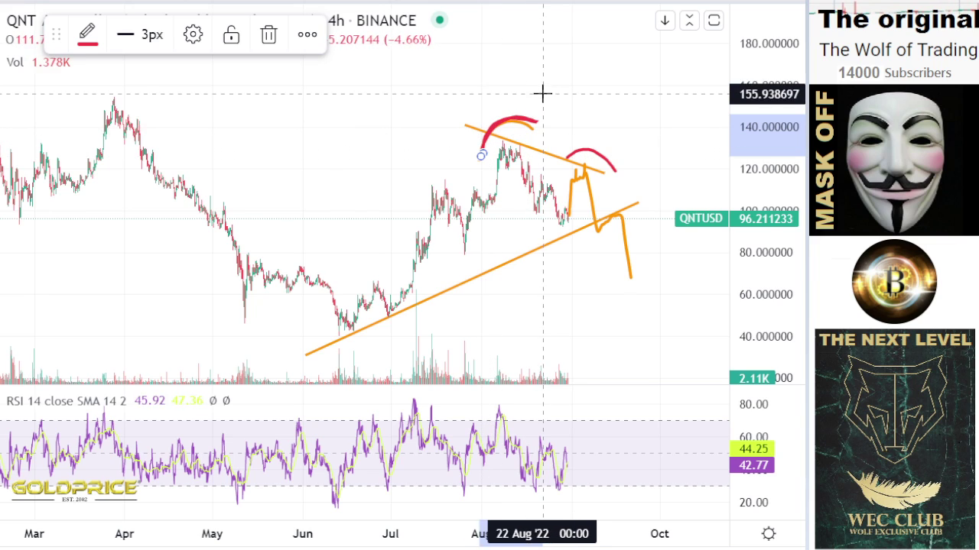
Step: Brush small red marks above both arcs and a red dashed horizontal line at about 124 extending right past the September peak
left_click_drag(455, 92, 477, 105)
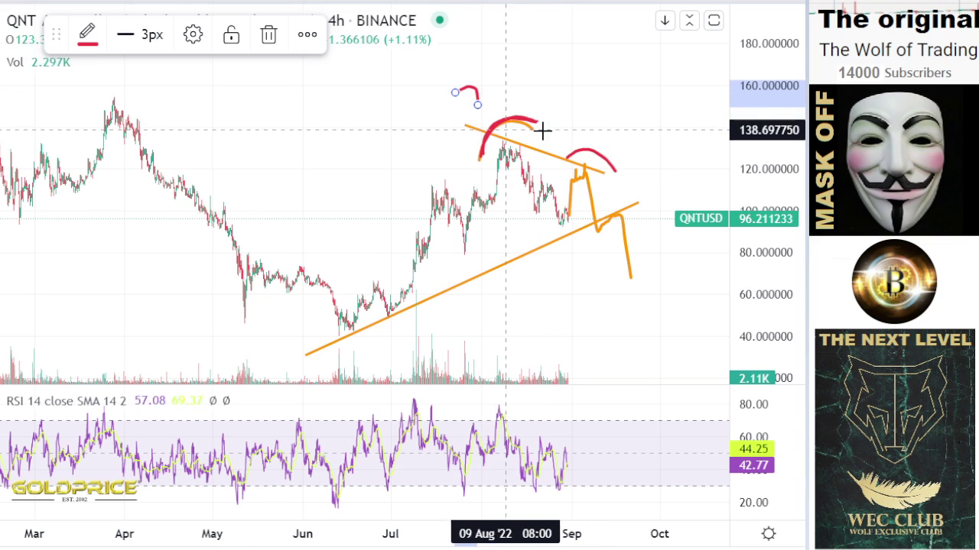
left_click_drag(568, 116, 584, 134)
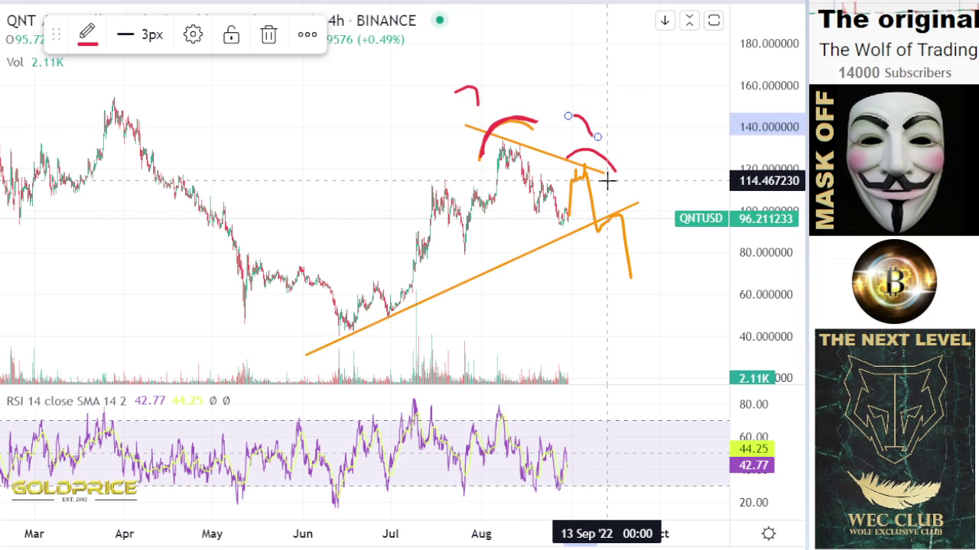
left_click_drag(469, 159, 505, 159)
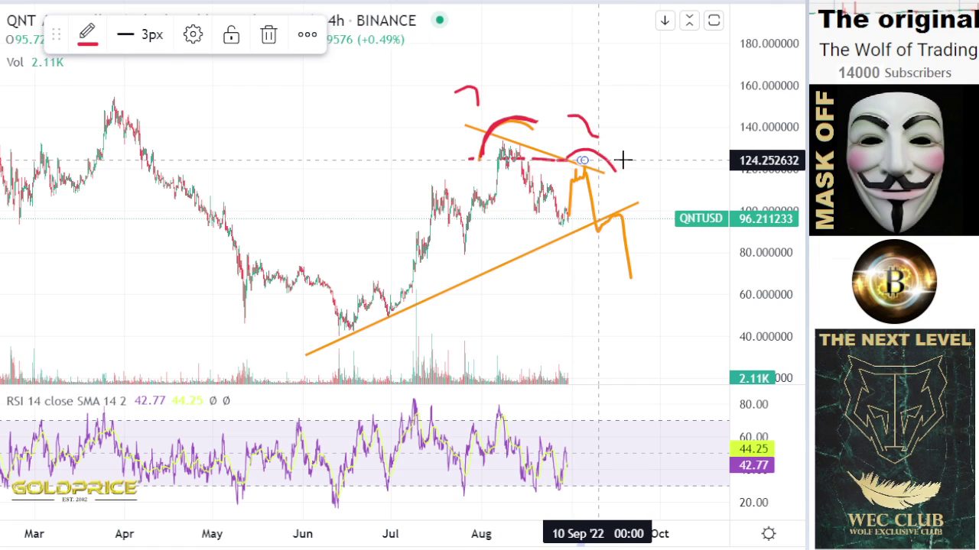
left_click(686, 160)
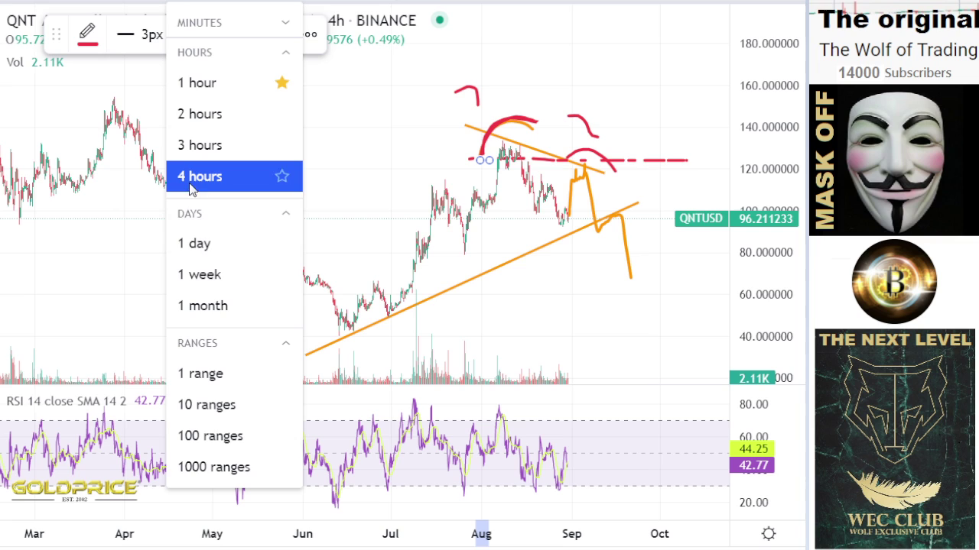
Step: Set the chart interval to 1 day and compress the price scale to show up to about 250
left_click(195, 243)
scroll(511, 255, "up", 5)
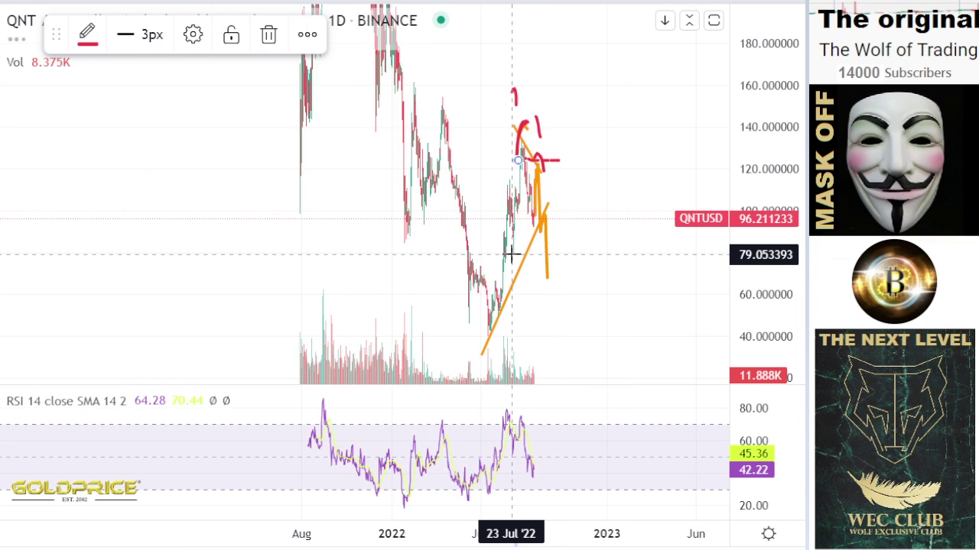
left_click_drag(793, 161, 792, 221)
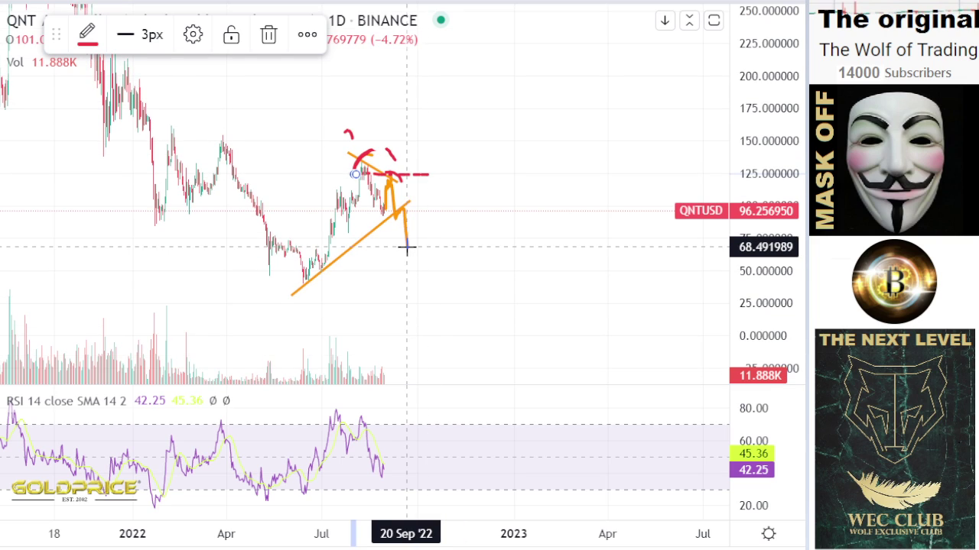
Step: Draw a nearly horizontal trend line at about 64 from 17 Oct '21 to 05 Dec '22
left_click(2, 53)
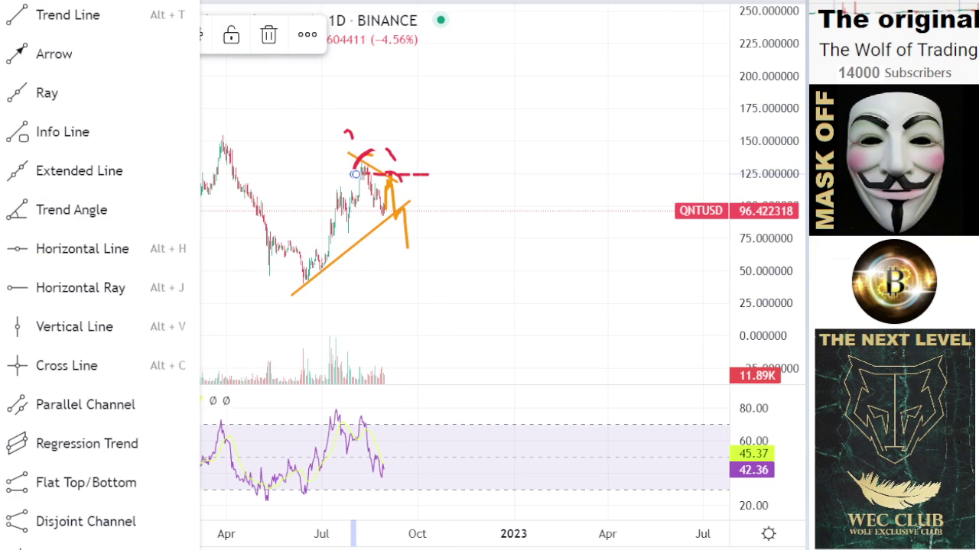
left_click(43, 30)
left_click(53, 253)
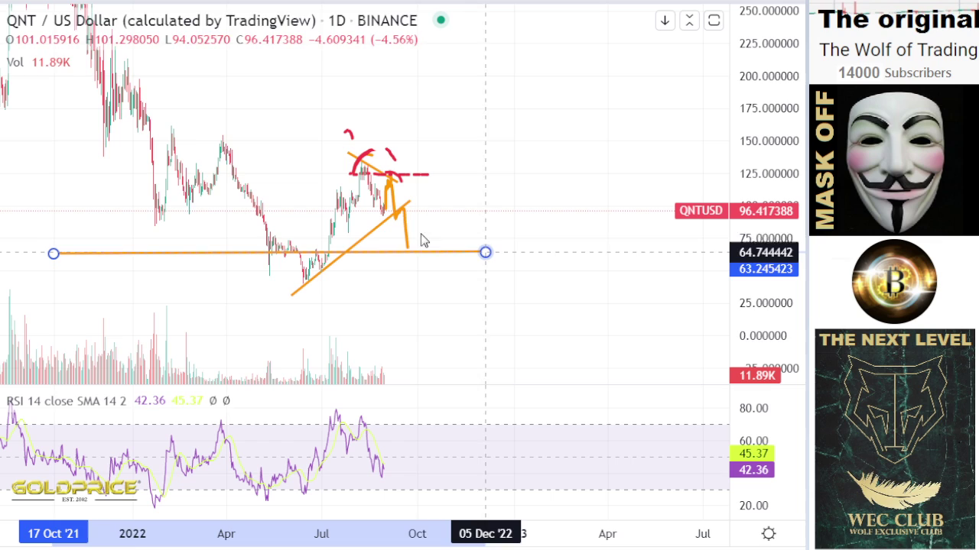
left_click(485, 252)
Step: Draw a horizontal trend line through the June lows at about 46 from 13 Sep '21 to 04 Jan '23
left_click(1, 22)
left_click(24, 20)
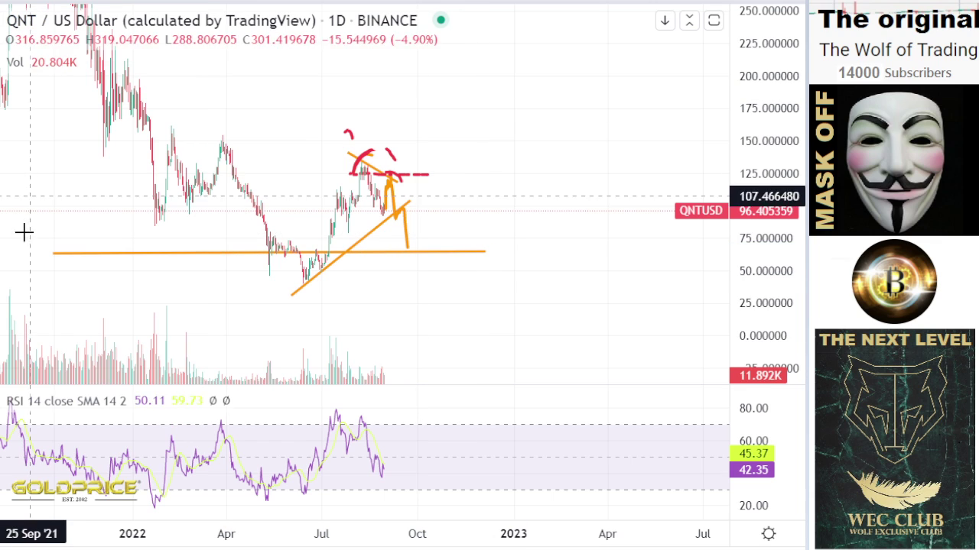
left_click(17, 276)
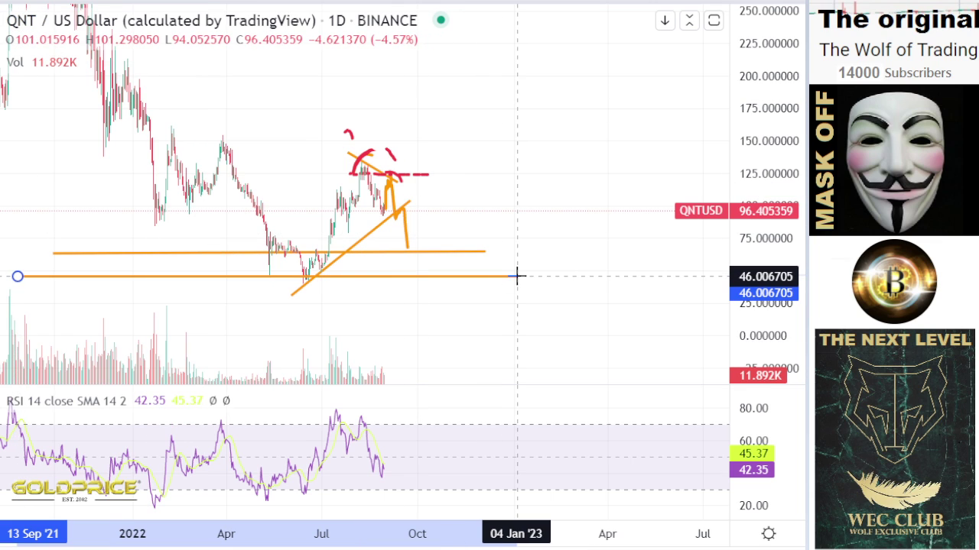
left_click(517, 276)
Step: Extend the projection in red with a fall to the lower horizontal line and a rebound to about 69 on 20 Oct '22
left_click(1, 127)
left_click(11, 128)
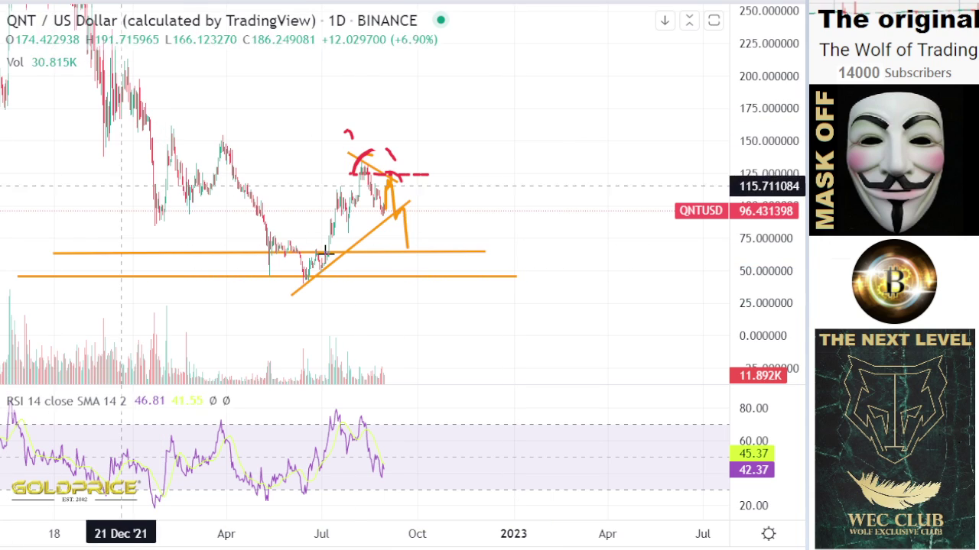
left_click_drag(408, 247, 426, 276)
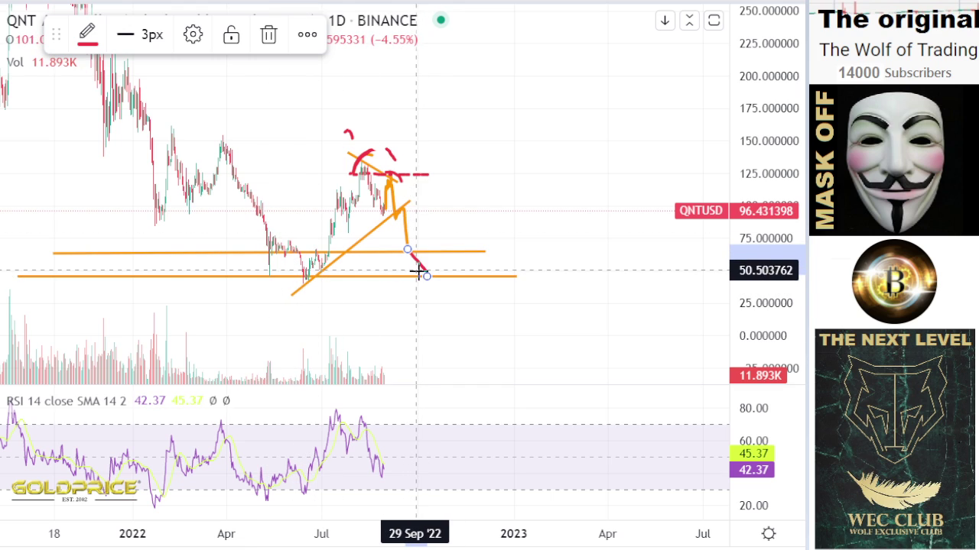
left_click_drag(429, 274, 436, 246)
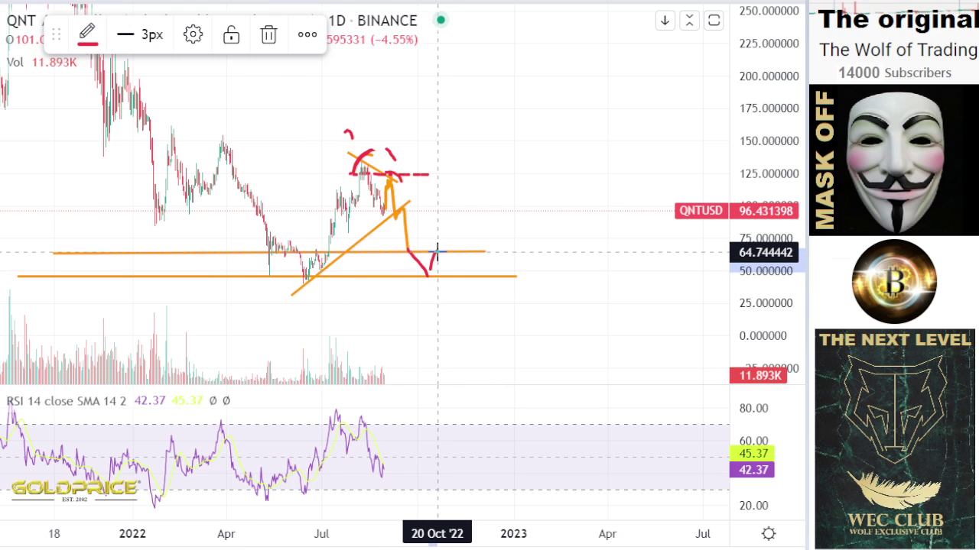
Step: Brush a red rounded top along the upper horizontal line from 20 Oct '22, falling to about 41 in early December '22
scroll(388, 234, "up", 2)
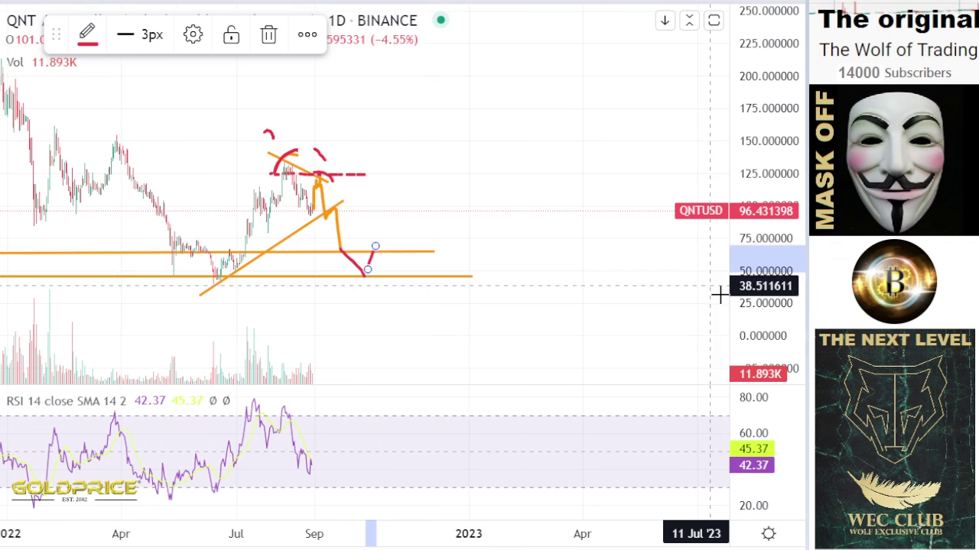
left_click_drag(783, 269, 790, 160)
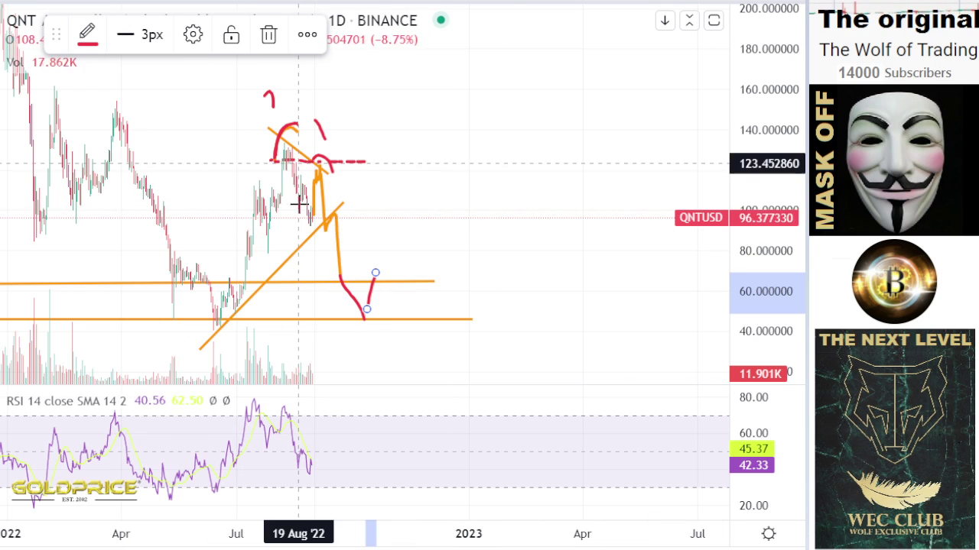
left_click(1, 133)
left_click(8, 134)
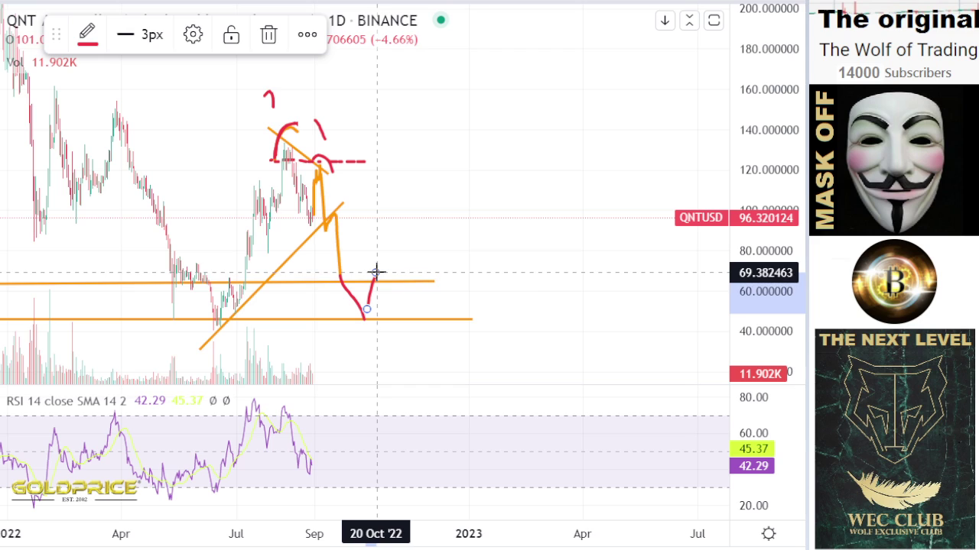
mouse_move(376, 272)
left_mouse_down()
mouse_move(378, 285)
mouse_move(390, 267)
mouse_move(397, 286)
mouse_move(402, 271)
mouse_move(413, 279)
mouse_move(430, 328)
left_mouse_up()
Step: Draw a horizontal trend line over the lower support at about 45.7 from 10 Sep '21 to 02 Apr '23
scroll(428, 321, "down", 3)
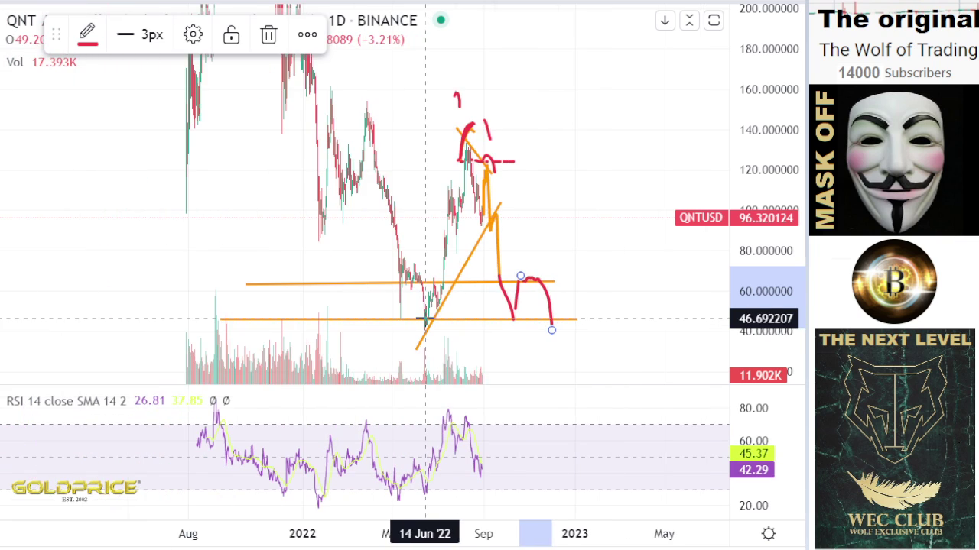
left_click_drag(753, 260, 757, 305)
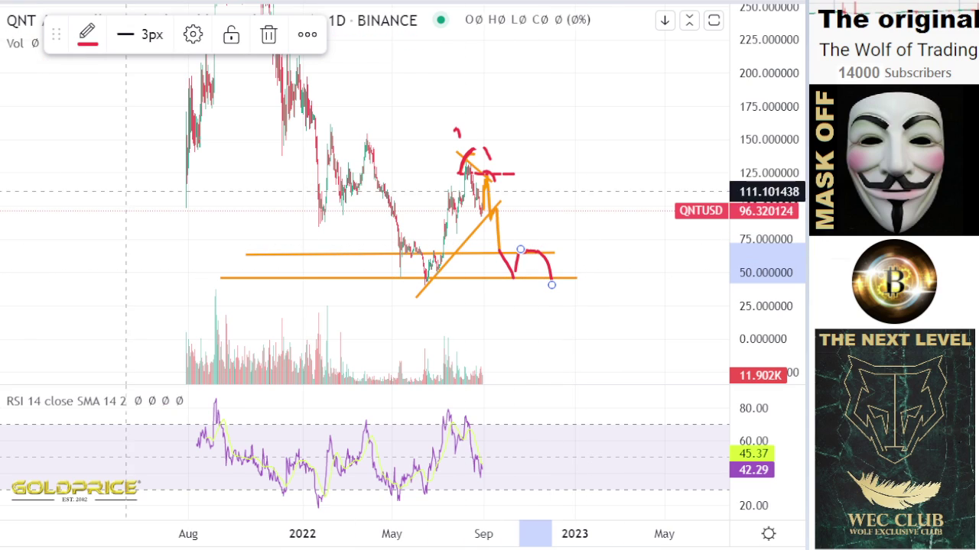
left_click(2, 29)
left_click(48, 29)
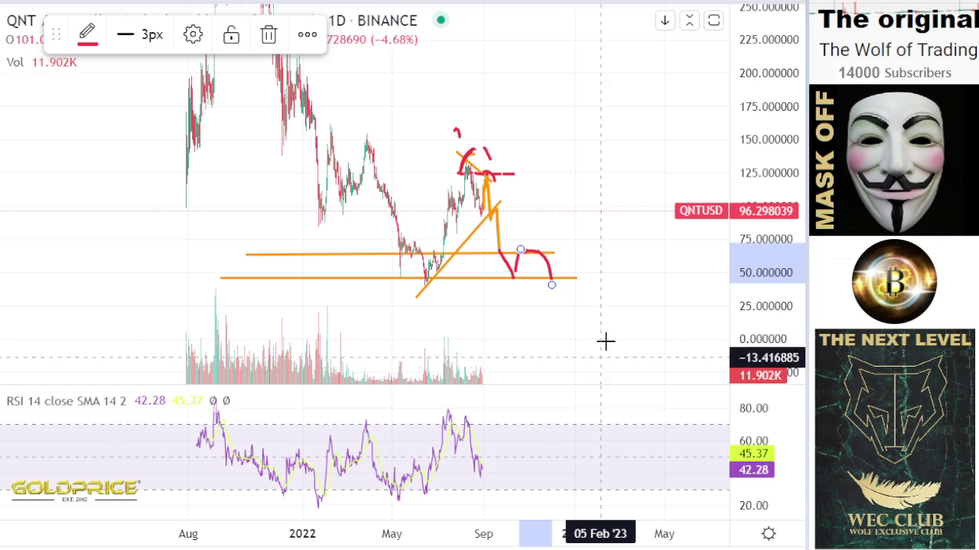
left_click_drag(606, 302, 602, 263)
left_click_drag(771, 292, 770, 226)
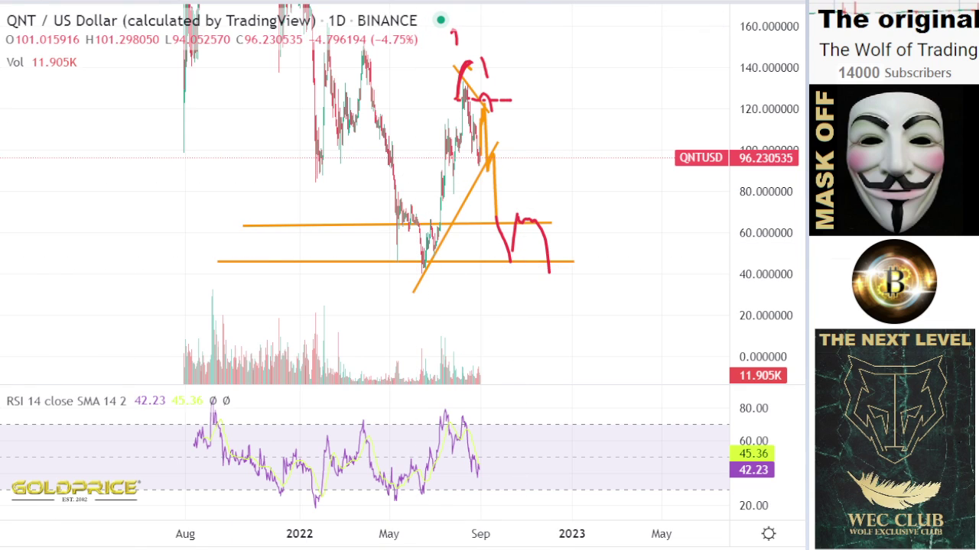
left_click(55, 15)
left_click(215, 263)
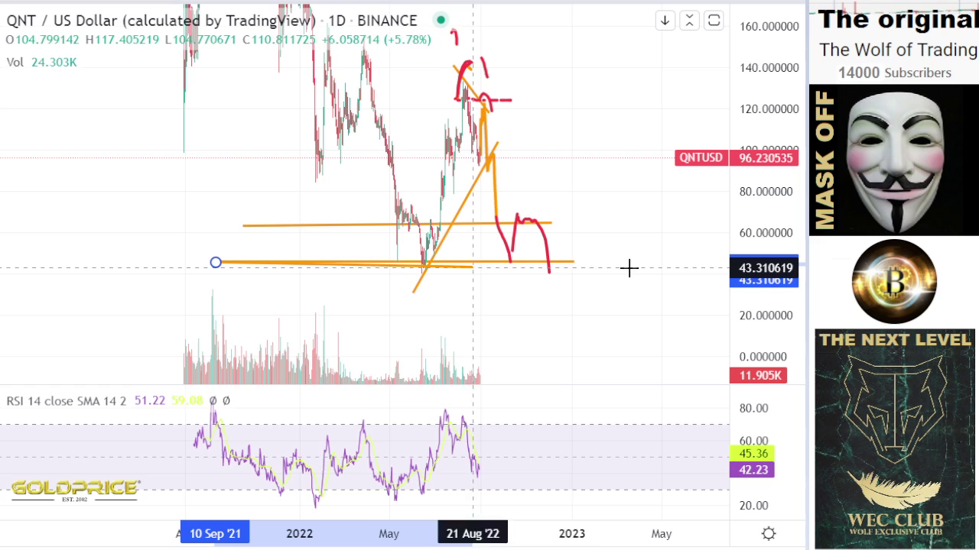
left_click(642, 263)
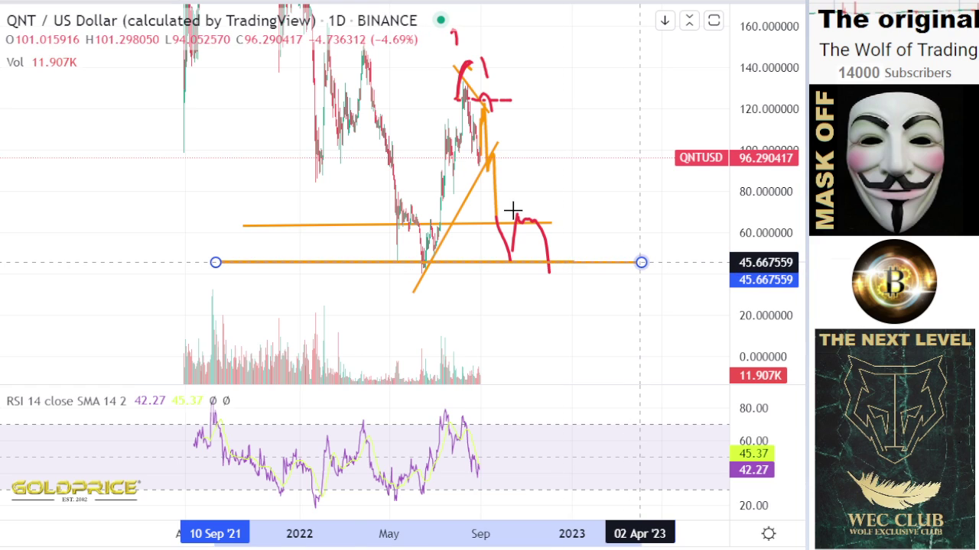
Step: Recolour the lower support trend line at about 45.7 green and set its thickness to 4px
left_click(86, 34)
left_click(156, 102)
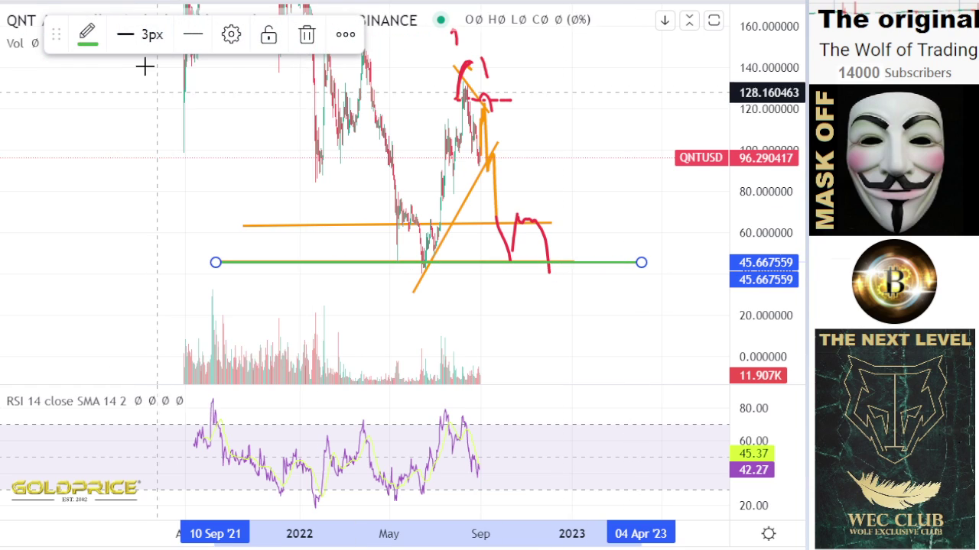
left_click(152, 33)
left_click(142, 168)
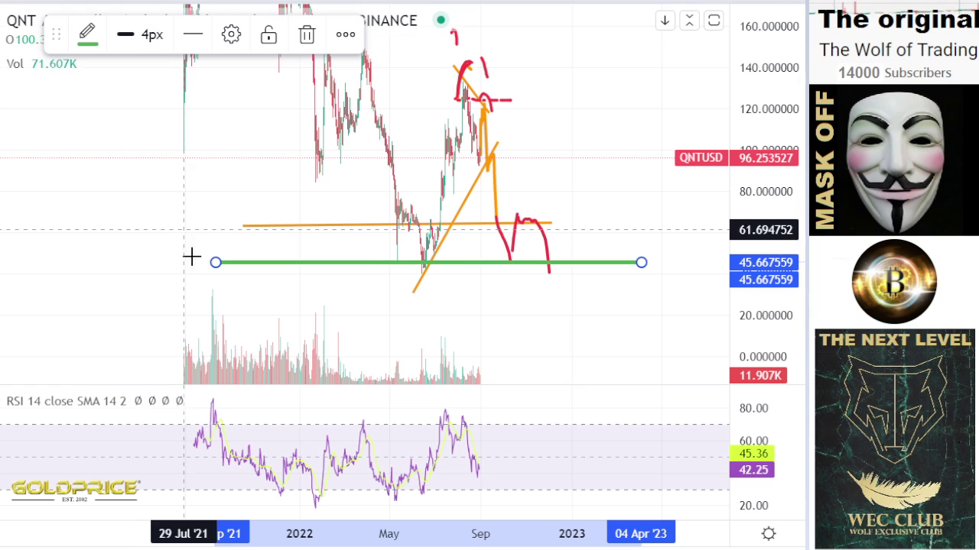
left_click(400, 295)
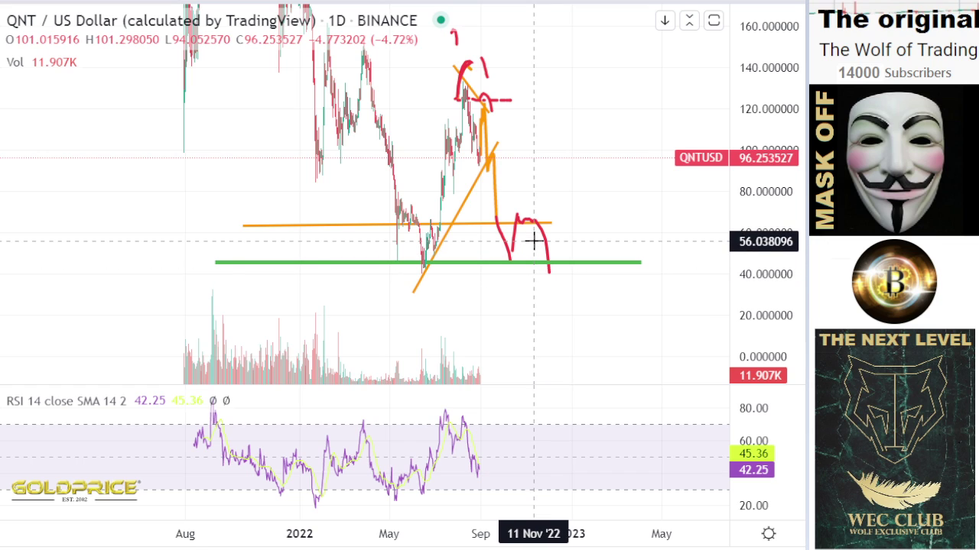
Step: Shrink the RSI pane's height and rescale the chart to show the full price history above the green support line
scroll(533, 242, "down", 4)
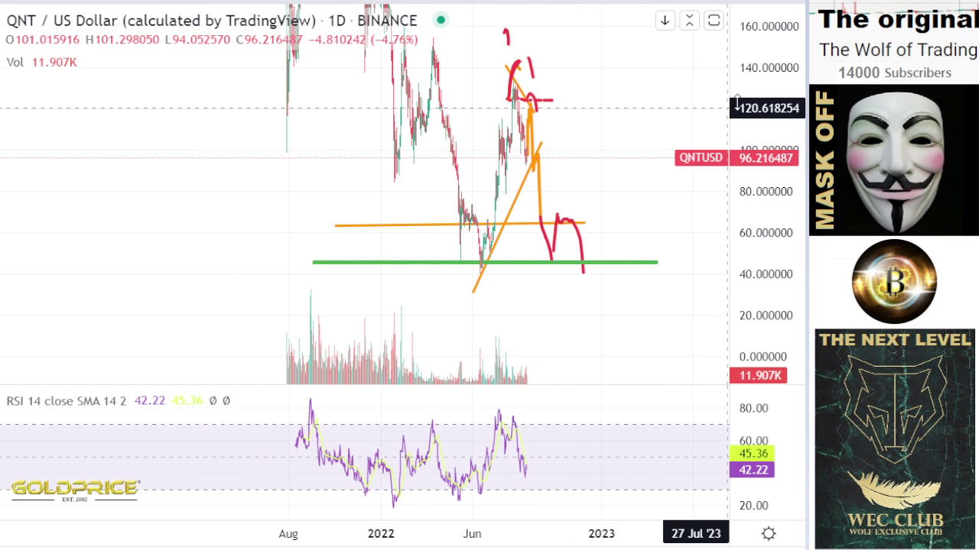
left_click_drag(764, 159, 765, 245)
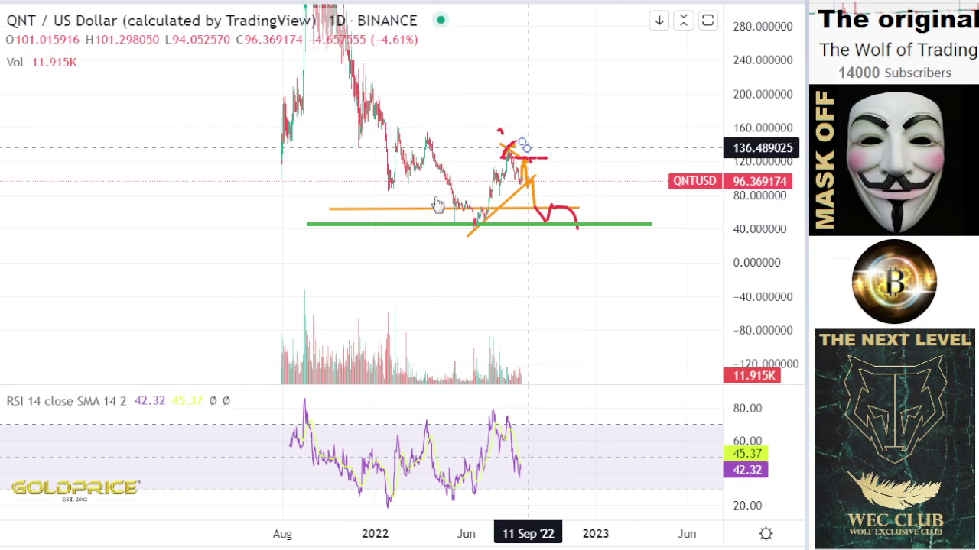
left_click_drag(436, 105, 349, 176)
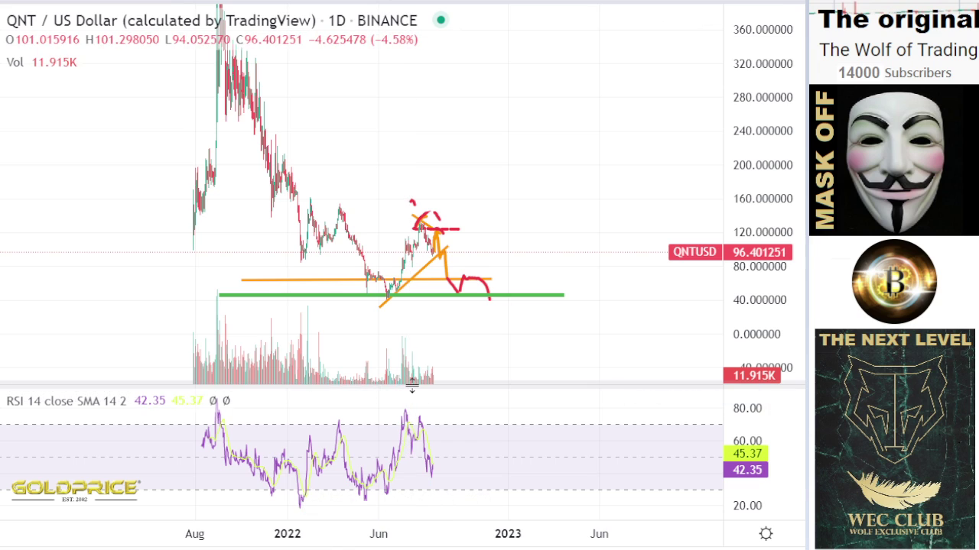
left_click_drag(410, 387, 426, 465)
left_click_drag(479, 348, 521, 286)
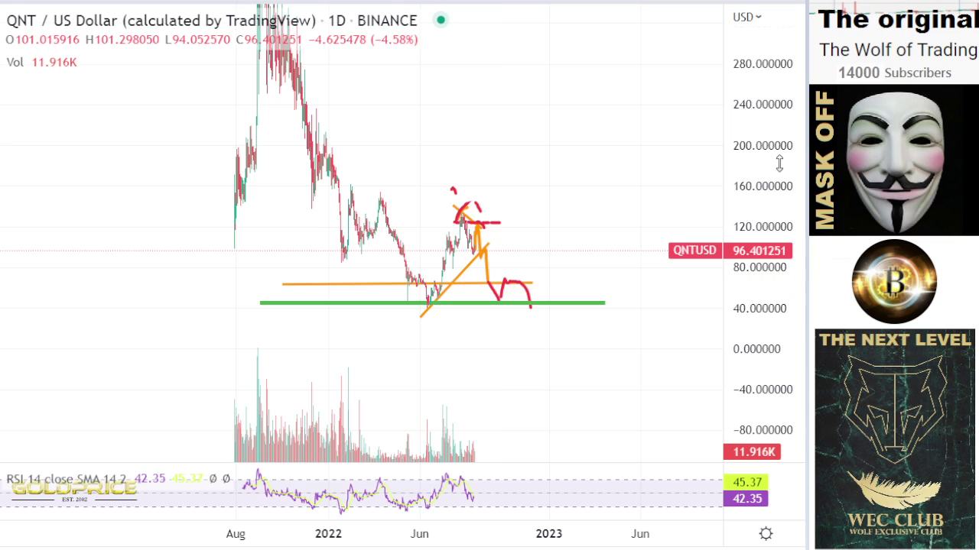
left_click_drag(780, 163, 777, 341)
left_click(491, 276)
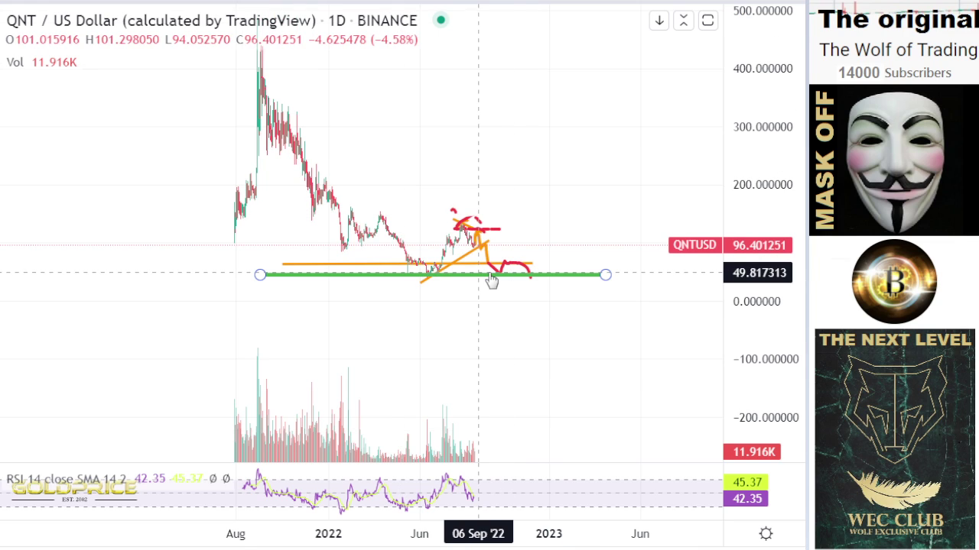
left_click(533, 284)
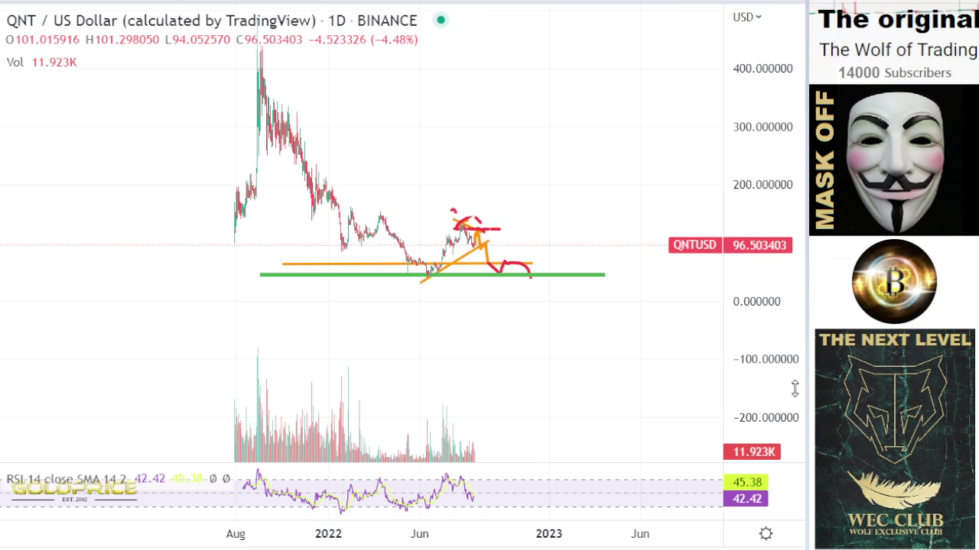
Step: Brush red diagonal slashes across the green support line at the May and June lows and the two projected lows
left_click_drag(794, 388, 771, 75)
left_click_drag(604, 344, 716, 271)
left_click_drag(774, 317, 791, 15)
left_click_drag(800, 218, 800, 69)
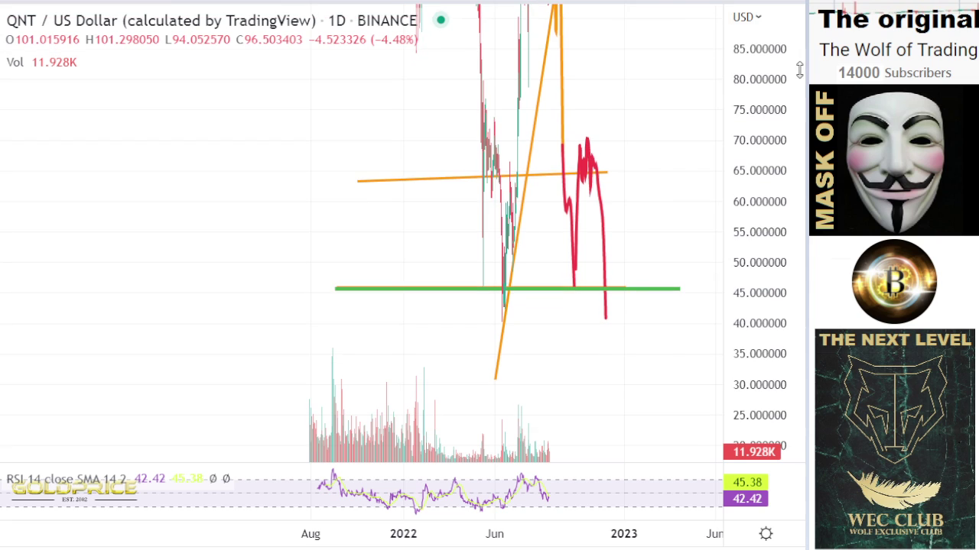
scroll(549, 308, "up", 5)
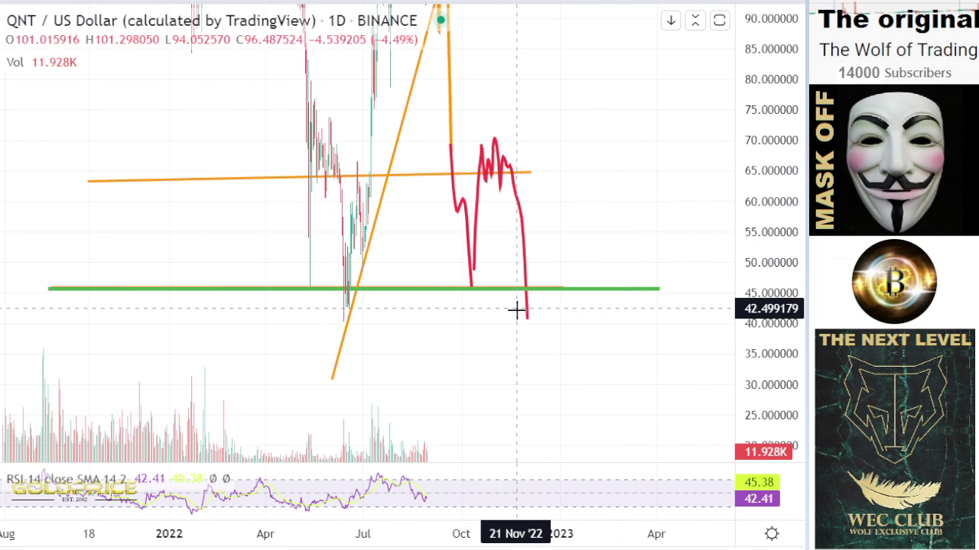
scroll(520, 313, "up", 2)
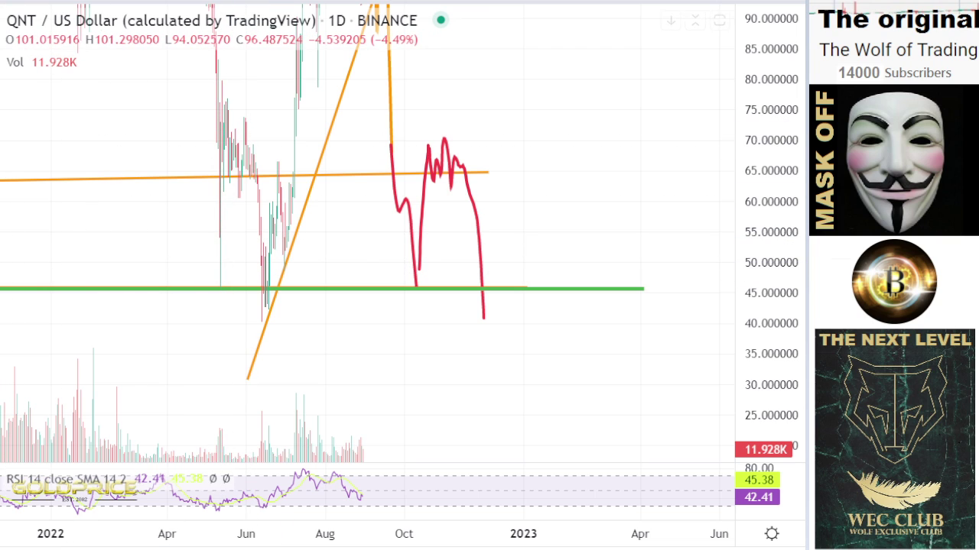
left_click(2, 129)
left_click(25, 126)
left_click_drag(188, 231, 244, 299)
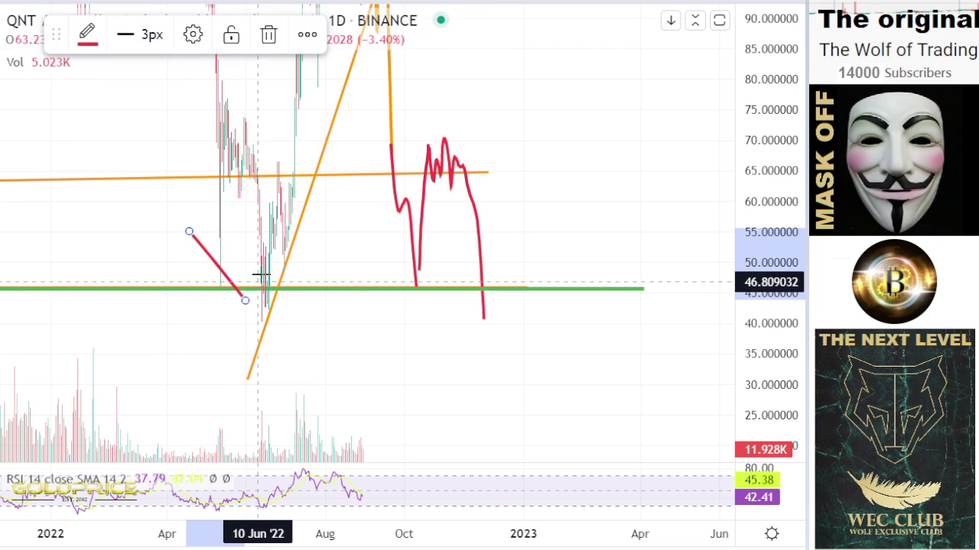
left_click_drag(251, 249, 289, 314)
left_click_drag(413, 252, 450, 321)
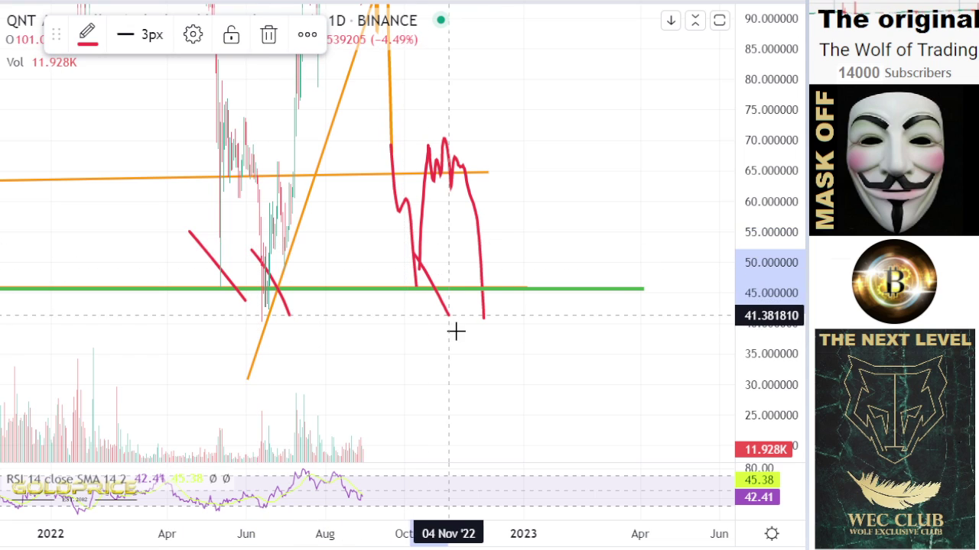
left_click_drag(472, 241, 508, 308)
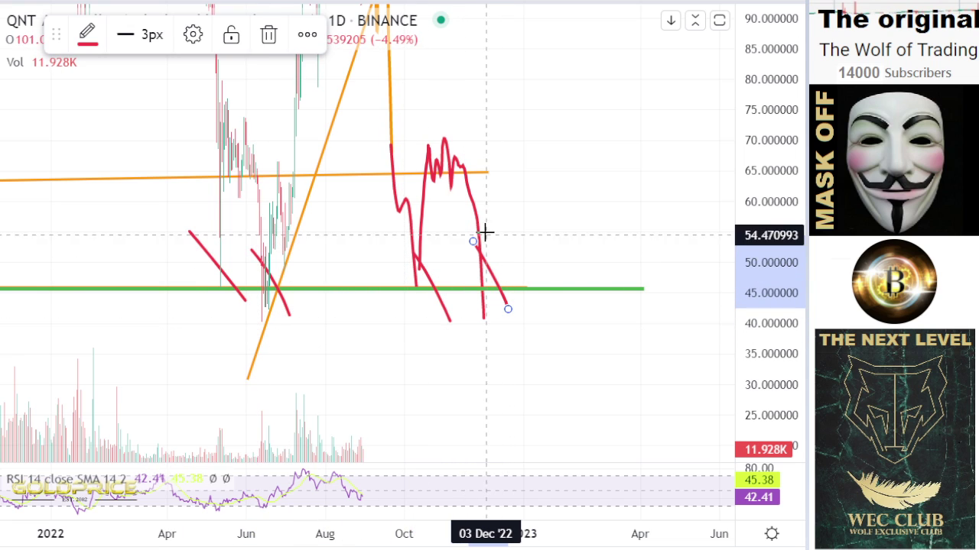
Step: Switch the chart to the Bitcoin / U.S. Dollar symbol BTCUSD from BITSTAMP
scroll(481, 324, "down", 5)
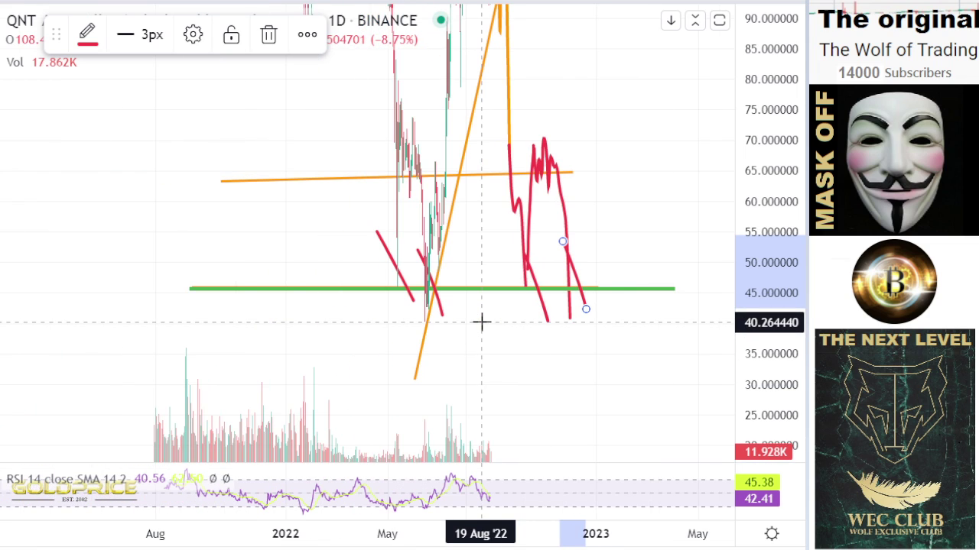
scroll(482, 323, "down", 2)
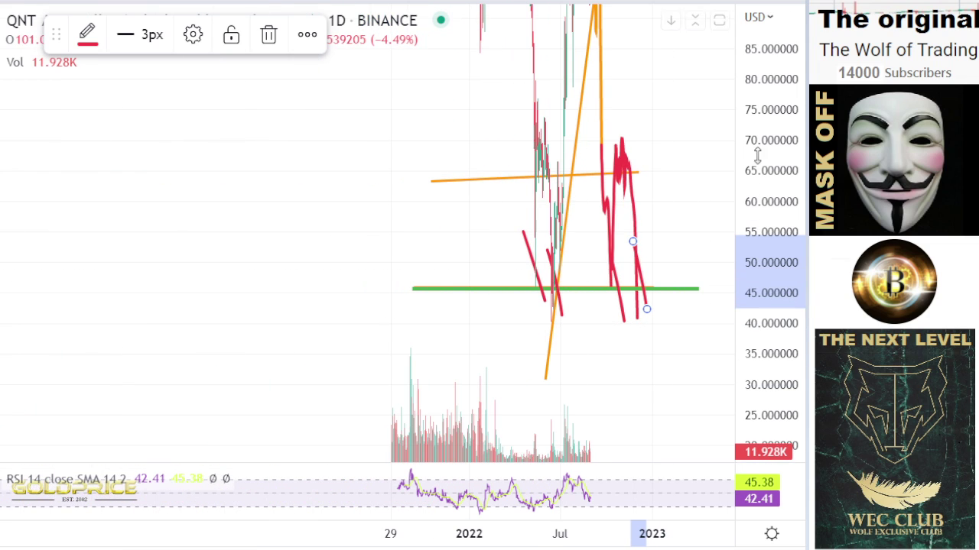
left_click_drag(767, 182, 734, 424)
left_click_drag(749, 232, 741, 282)
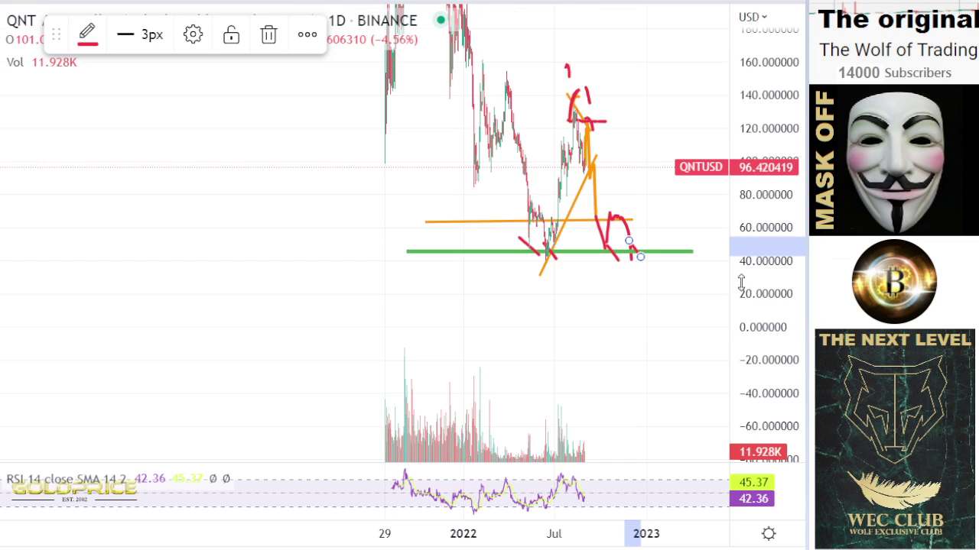
scroll(538, 290, "up", 4)
scroll(537, 290, "up", 1)
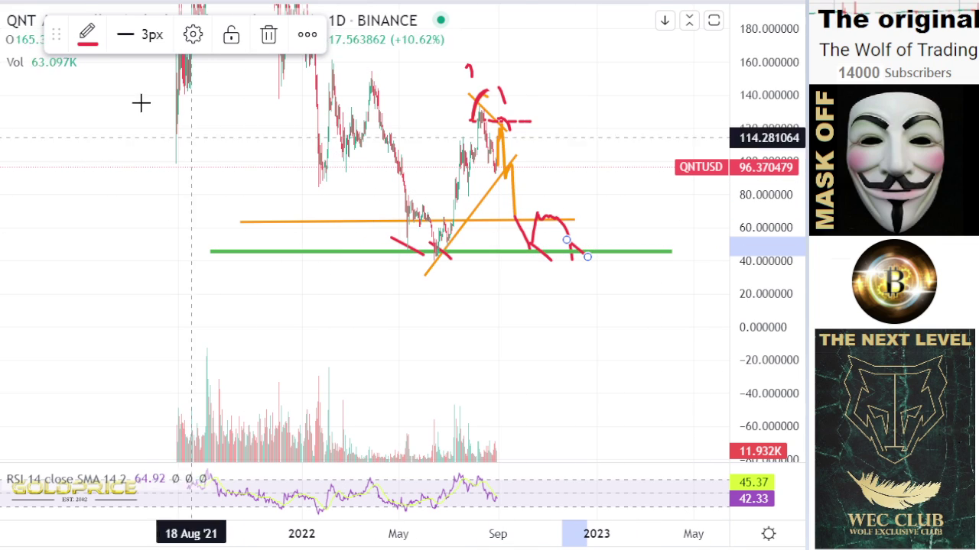
left_click(22, 21)
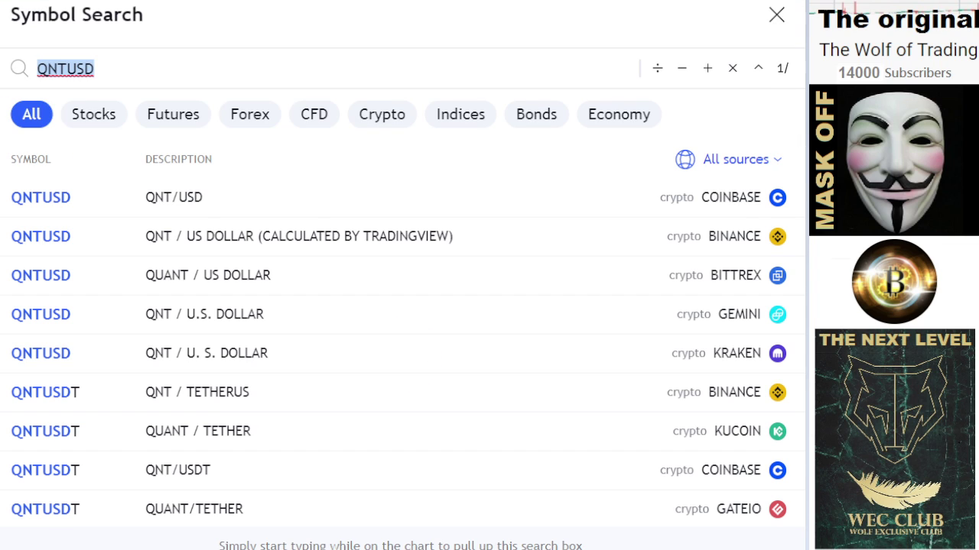
type("BTCUSD")
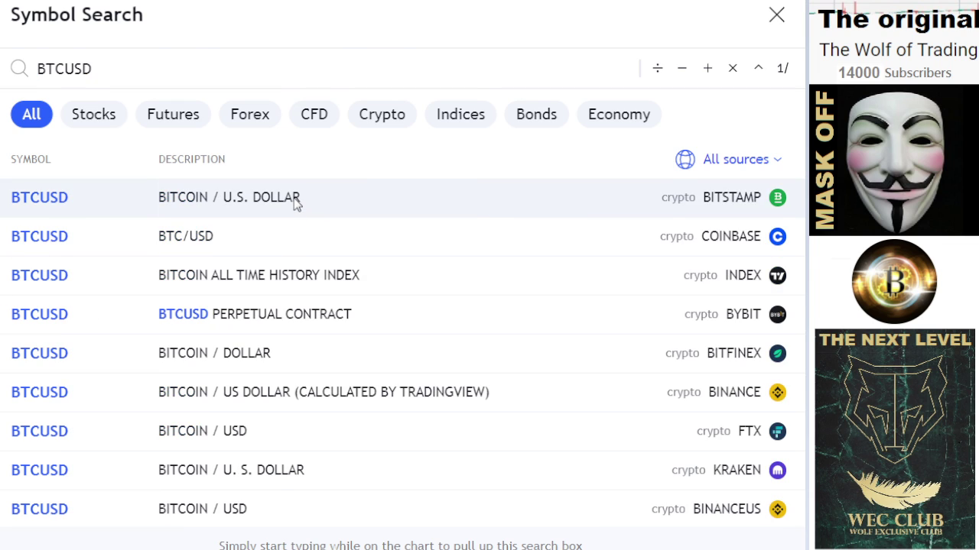
left_click(295, 201)
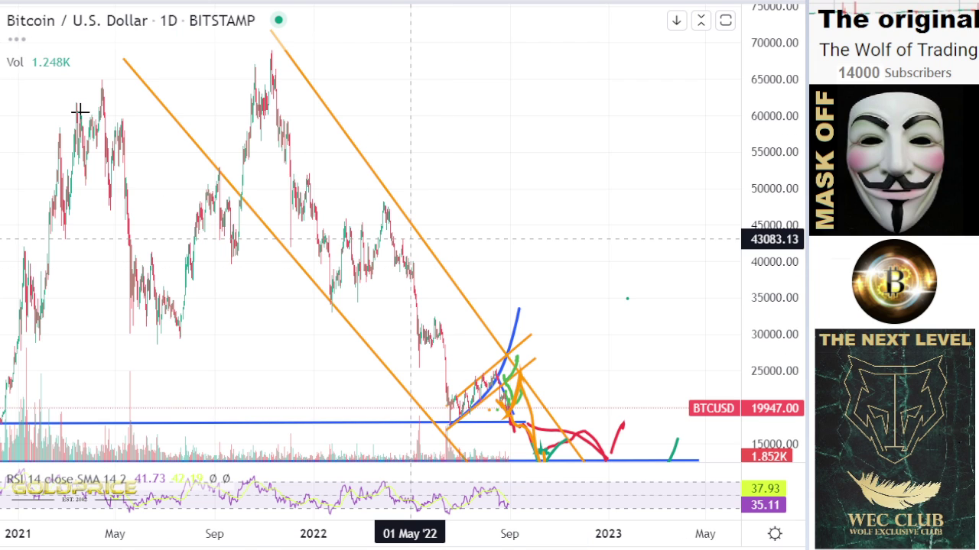
Step: Examine the projected price paths and horizontal support levels on the Bitcoin daily chart
left_click(2, 29)
left_click(28, 29)
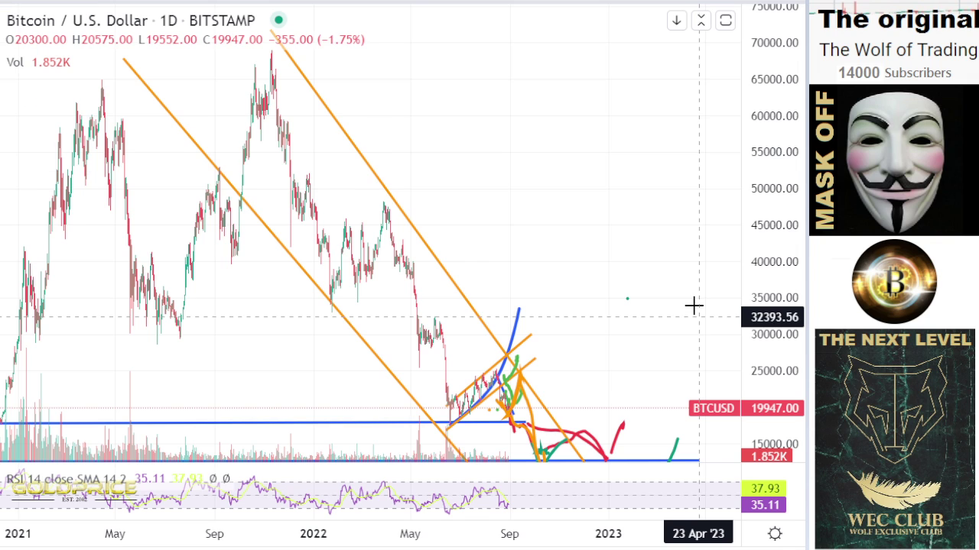
left_click_drag(692, 303, 647, 152)
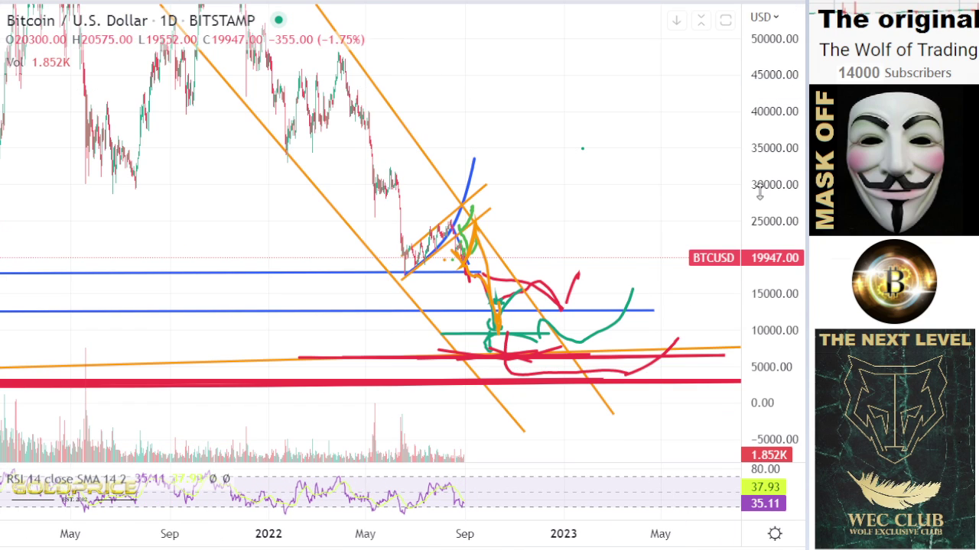
left_click_drag(758, 197, 743, 386)
scroll(646, 309, "up", 5)
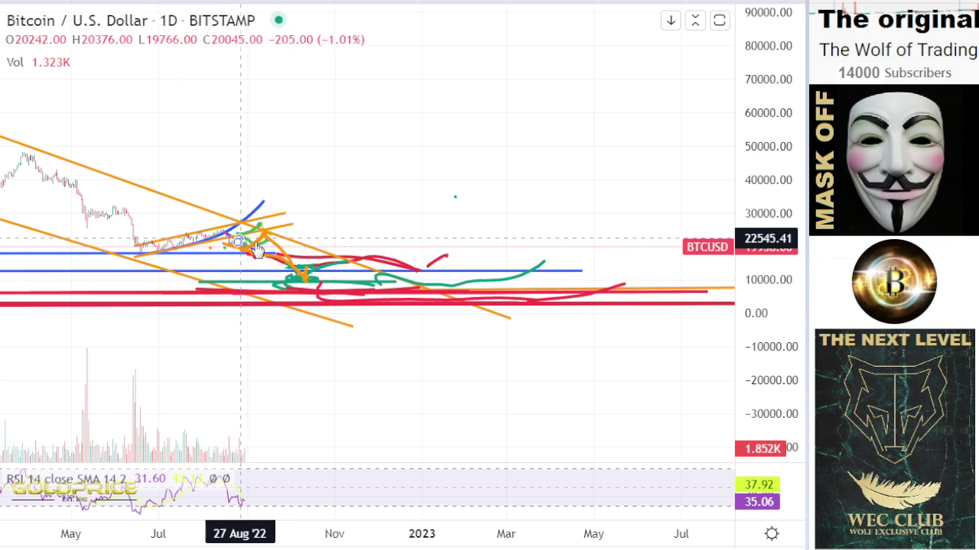
Step: Switch the chart back to the BINANCE listing of QNTUSD
left_click(77, 20)
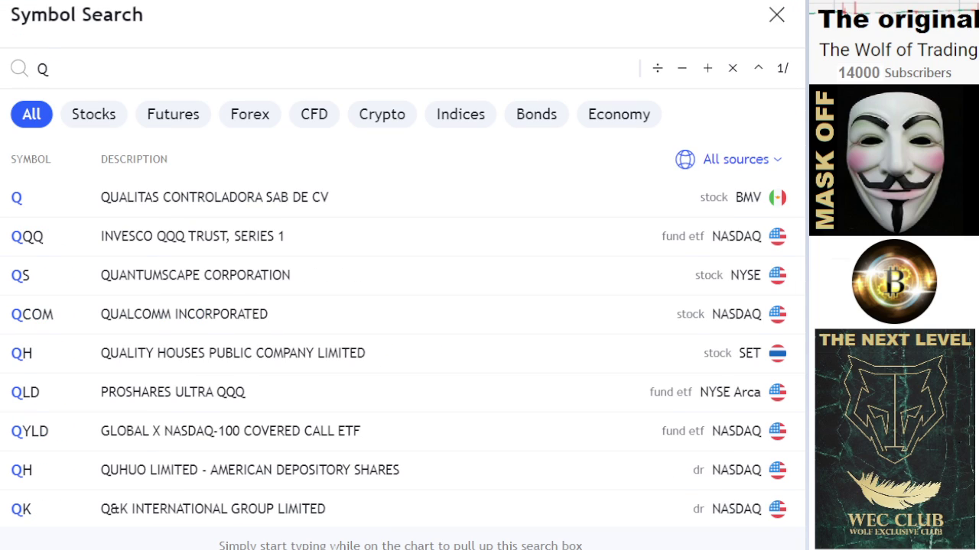
type("NTUSD")
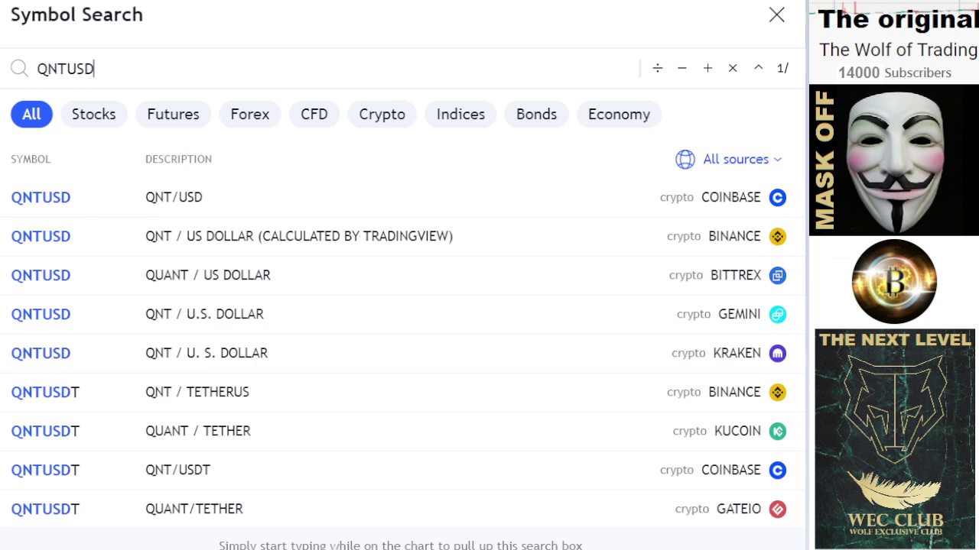
left_click(389, 246)
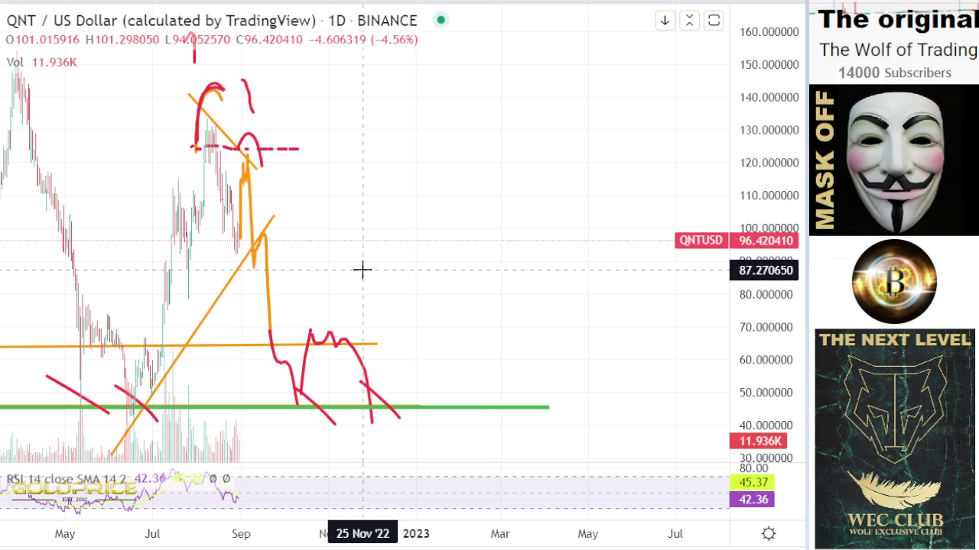
Step: Examine the QNT/USD daily price history back to August 2021 alongside the support lines and projected decline
scroll(430, 262, "down", 5)
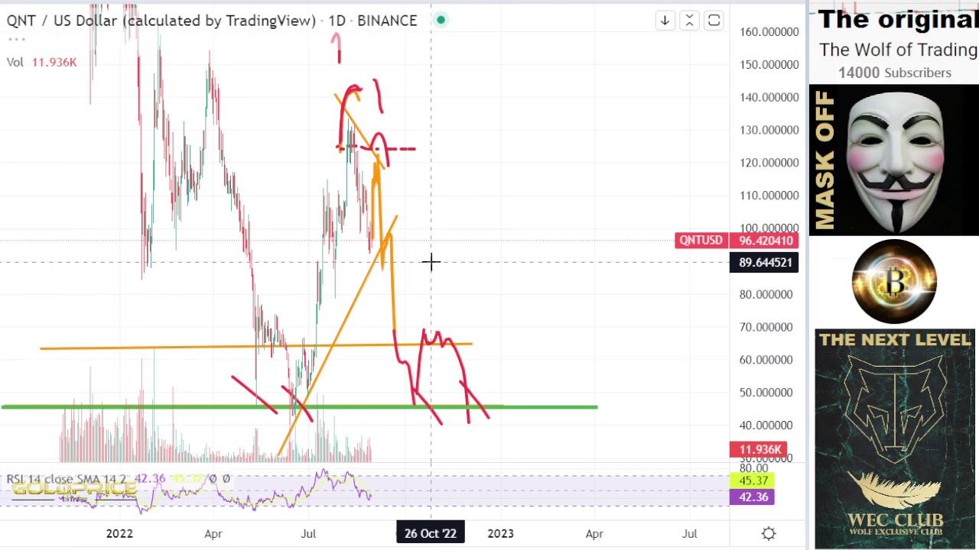
left_click_drag(753, 321, 753, 411)
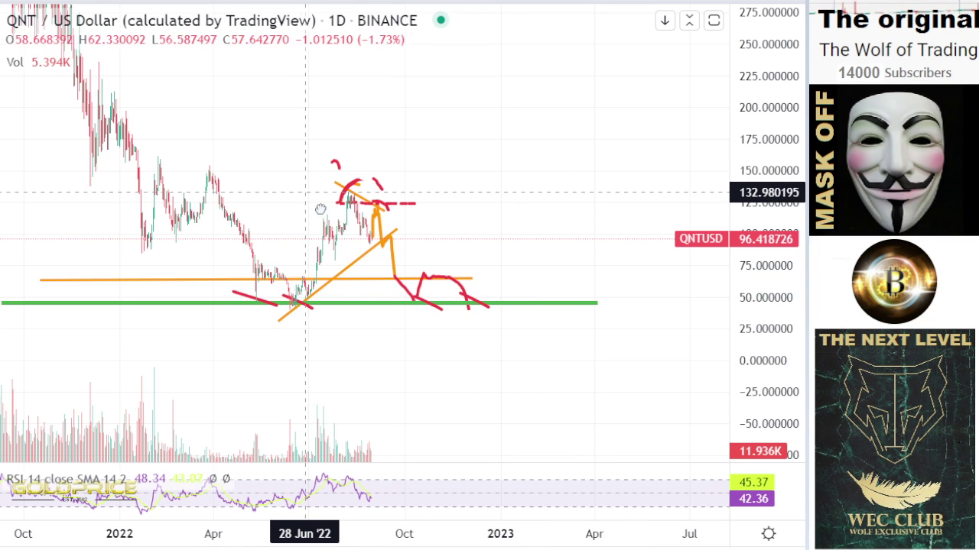
left_click_drag(313, 204, 376, 260)
scroll(376, 260, "down", 5)
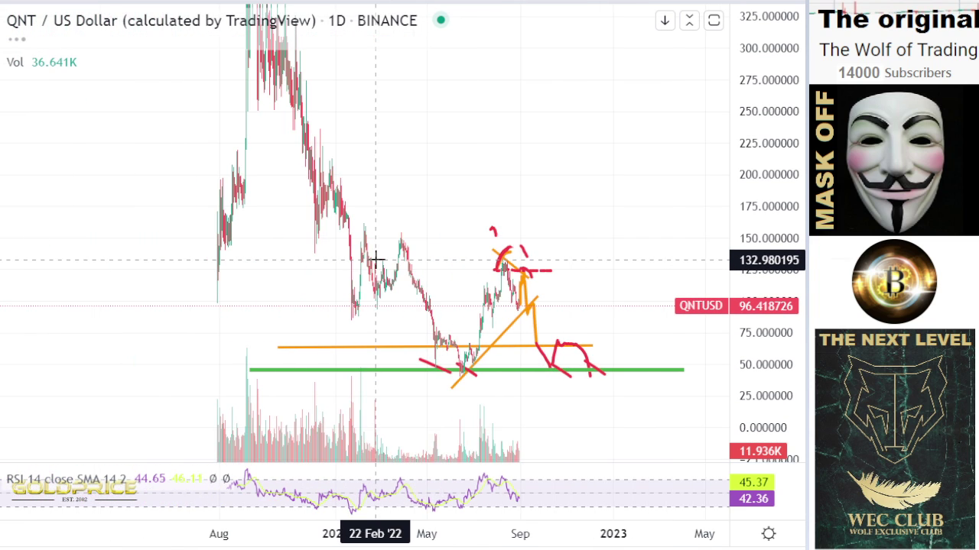
left_click_drag(443, 215, 375, 175)
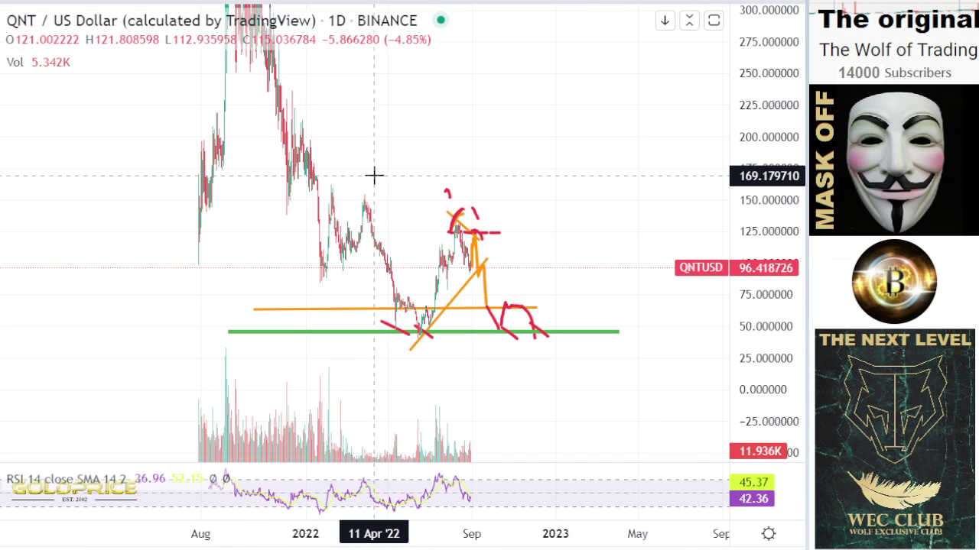
scroll(401, 201, "up", 3)
left_click_drag(775, 321, 772, 283)
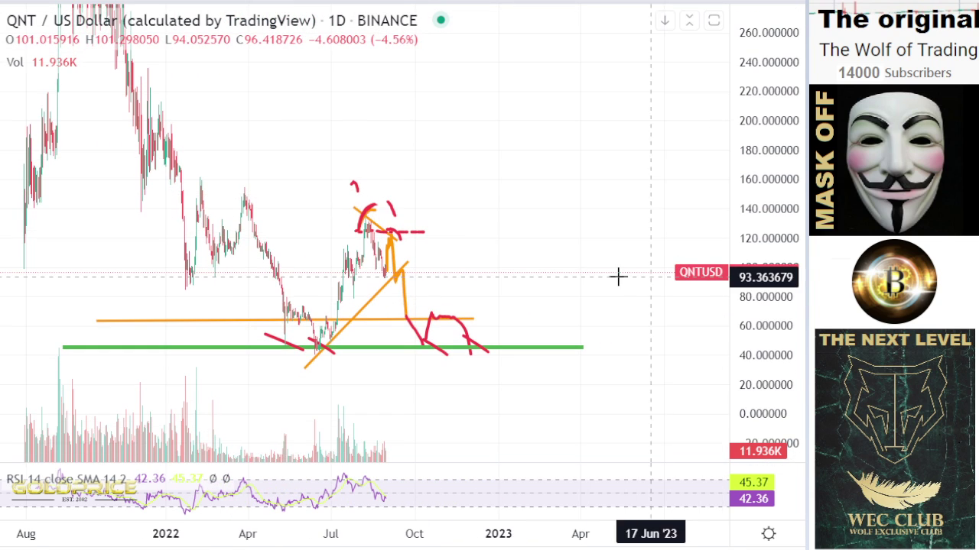
left_click_drag(613, 246, 609, 226)
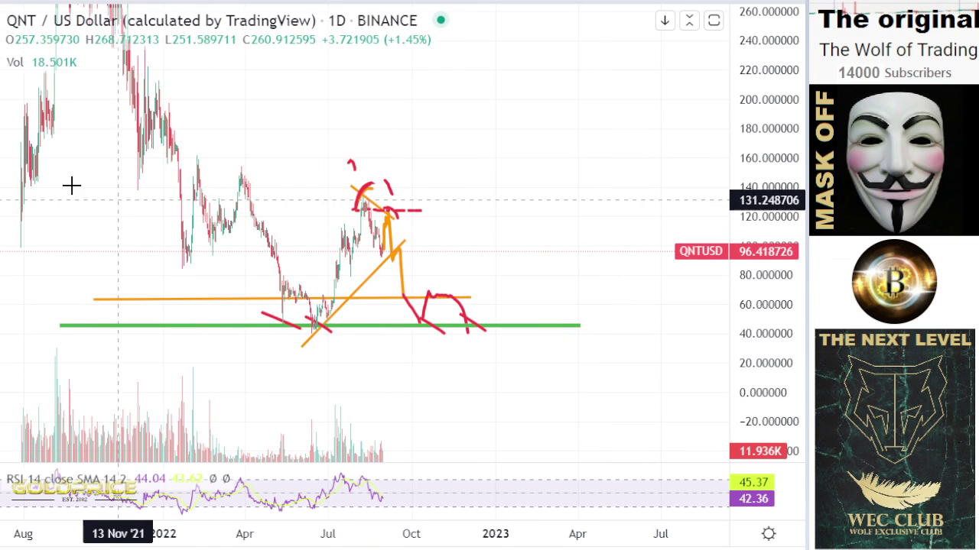
Step: Brush a smooth W-like wave below the price from about 110 in March 2022 to about 12 in November, and color it blue
left_click(1, 133)
left_click(23, 133)
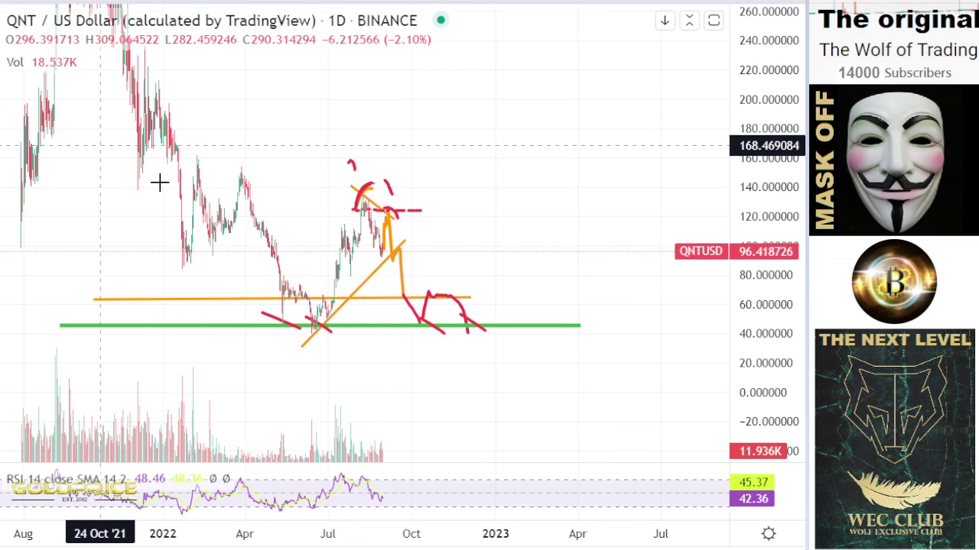
mouse_move(237, 231)
left_mouse_down()
mouse_move(296, 365)
mouse_move(317, 378)
mouse_move(365, 258)
mouse_move(450, 375)
left_mouse_up()
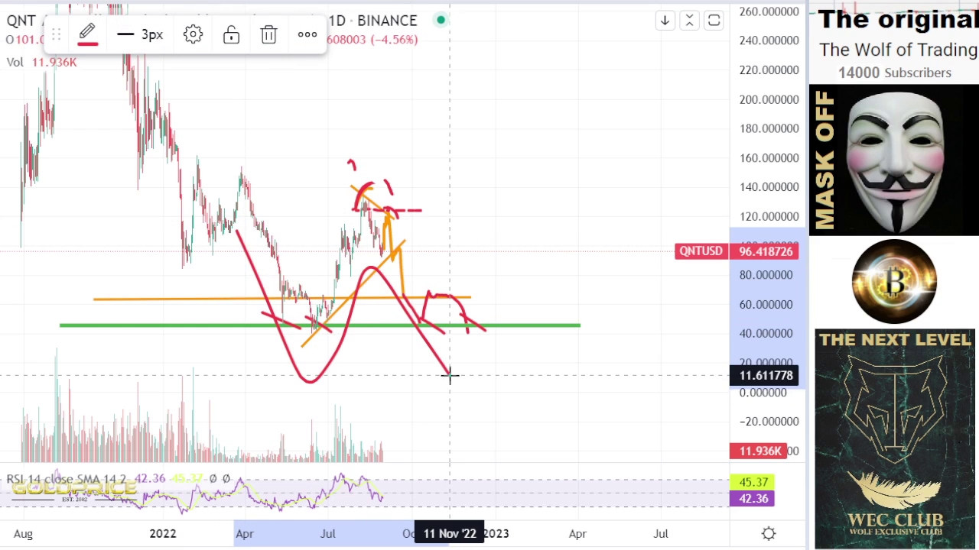
left_click(87, 34)
left_click(222, 101)
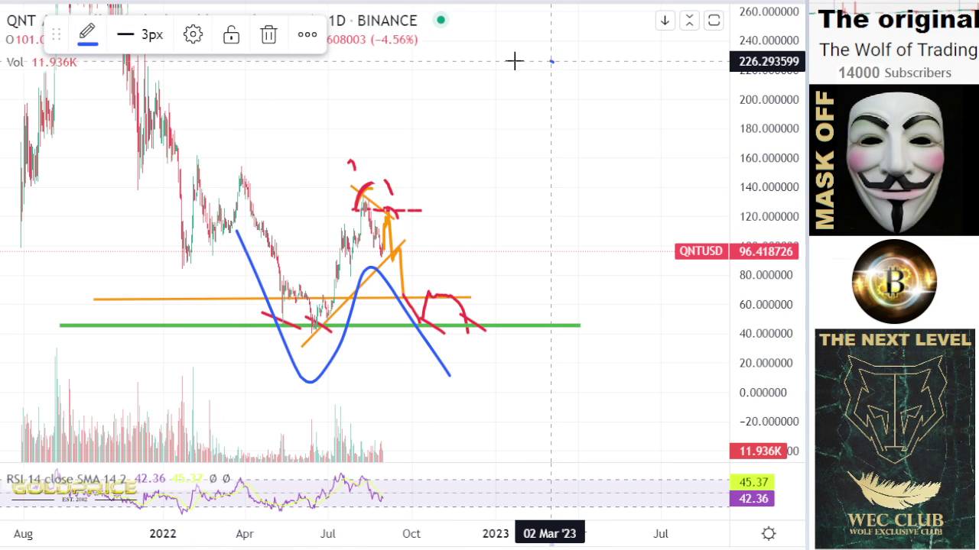
Step: Brush two large blue dollar signs with double strokes in the empty 2023 area, spanning about 90 to 250
mouse_move(549, 61)
left_mouse_down()
mouse_move(489, 133)
mouse_move(526, 145)
left_mouse_up()
mouse_move(578, 166)
left_mouse_down()
mouse_move(553, 224)
mouse_move(500, 226)
left_mouse_up()
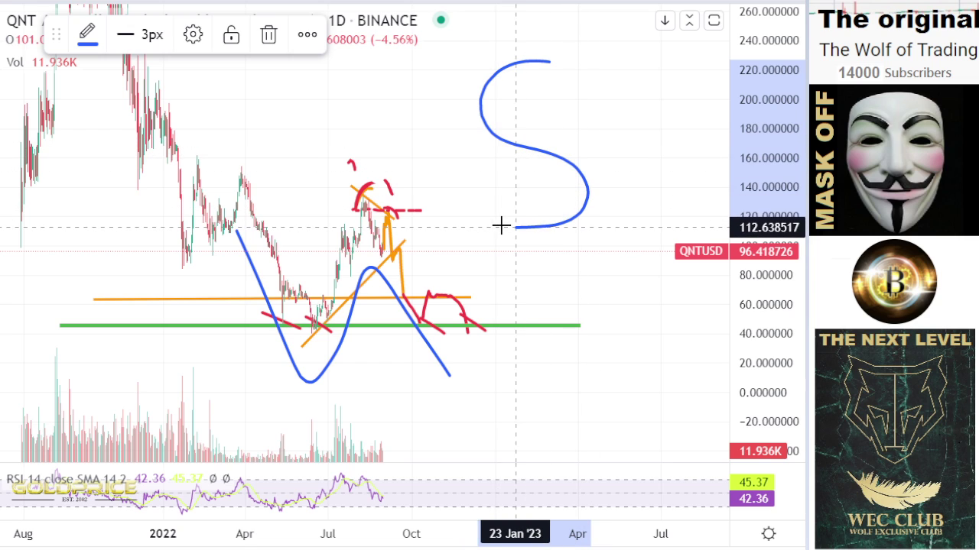
left_click_drag(500, 28, 532, 257)
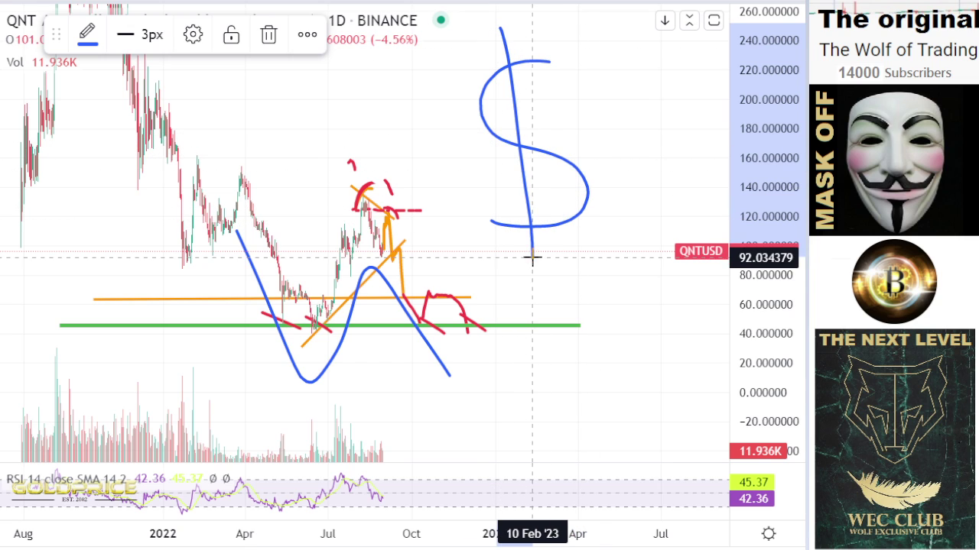
left_click_drag(522, 40, 559, 255)
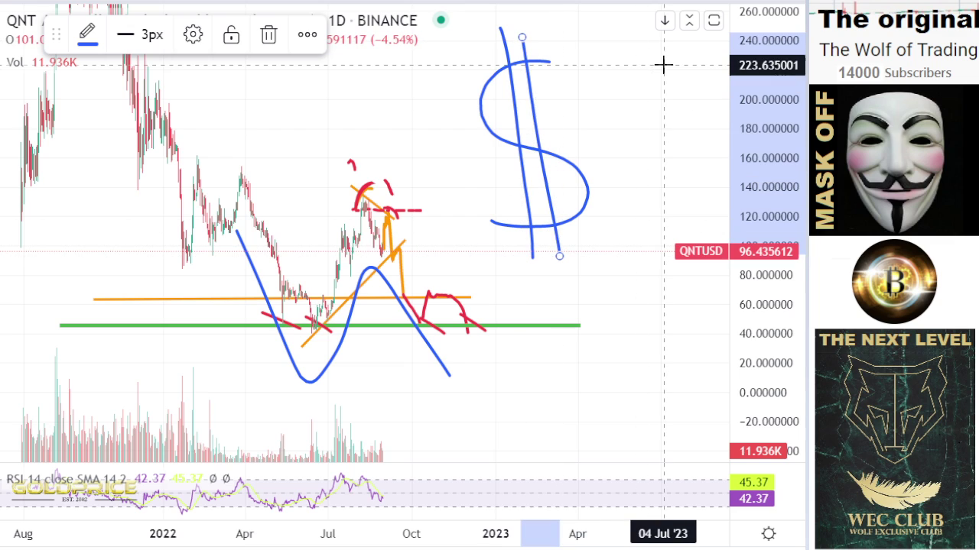
mouse_move(661, 63)
left_mouse_down()
mouse_move(620, 72)
mouse_move(683, 197)
mouse_move(623, 225)
left_mouse_up()
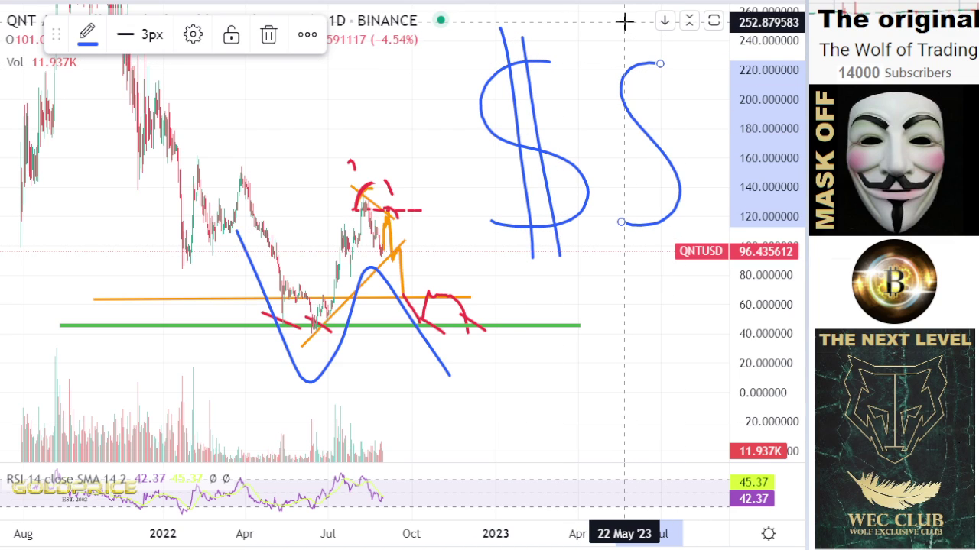
left_click_drag(625, 26, 634, 258)
left_click_drag(646, 34, 656, 254)
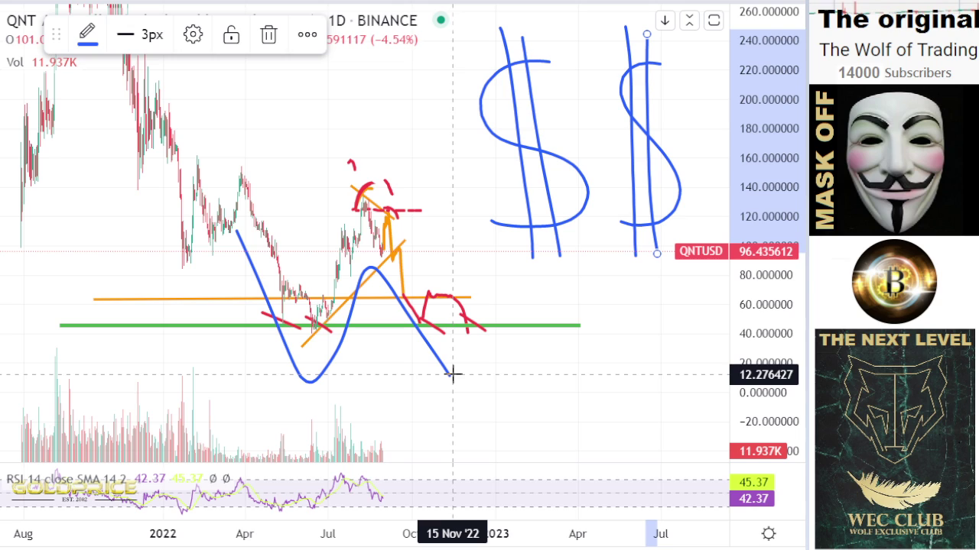
Step: Brush a blue rising path with a small pullback from the wave's November low to about 200, and return to the Cross cursor
mouse_move(454, 372)
left_mouse_down()
mouse_move(505, 301)
mouse_move(545, 91)
left_mouse_up()
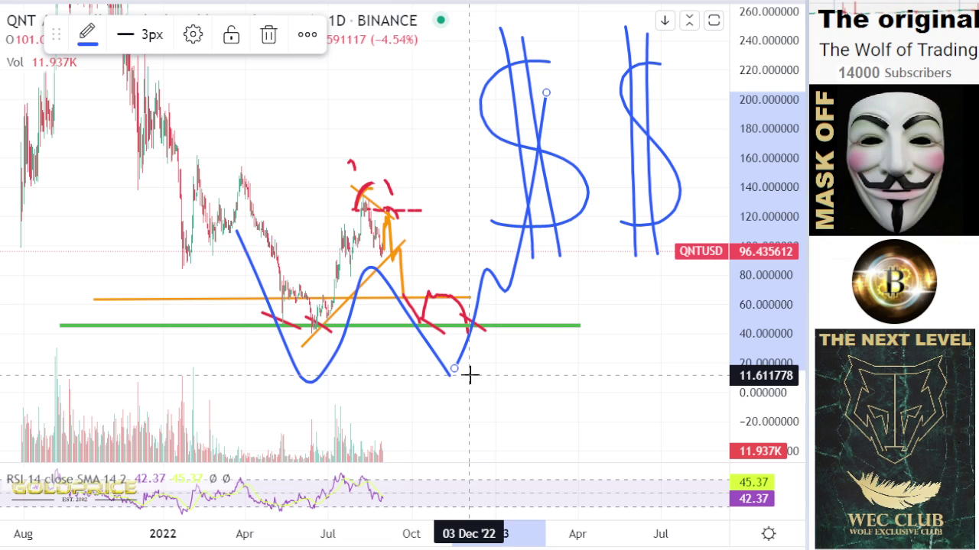
left_click(2, 29)
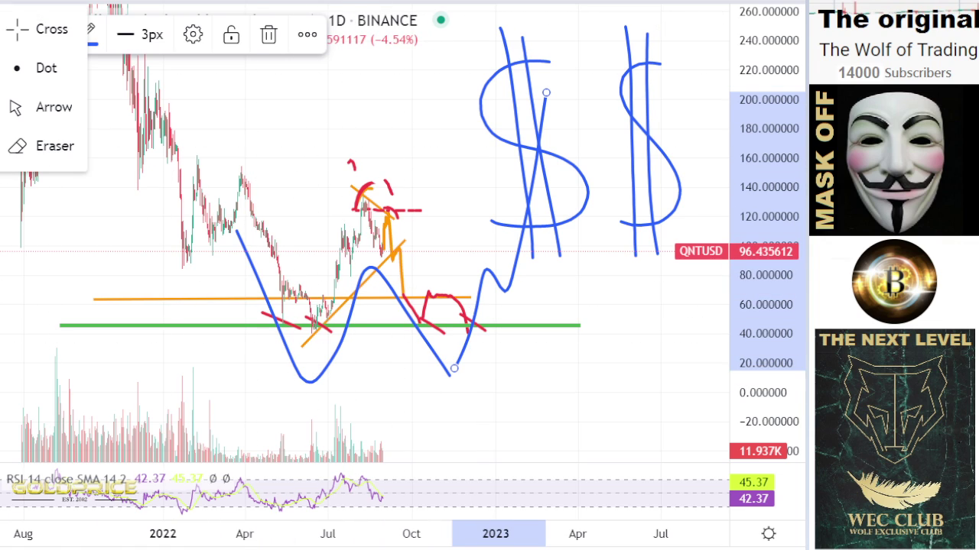
left_click(48, 34)
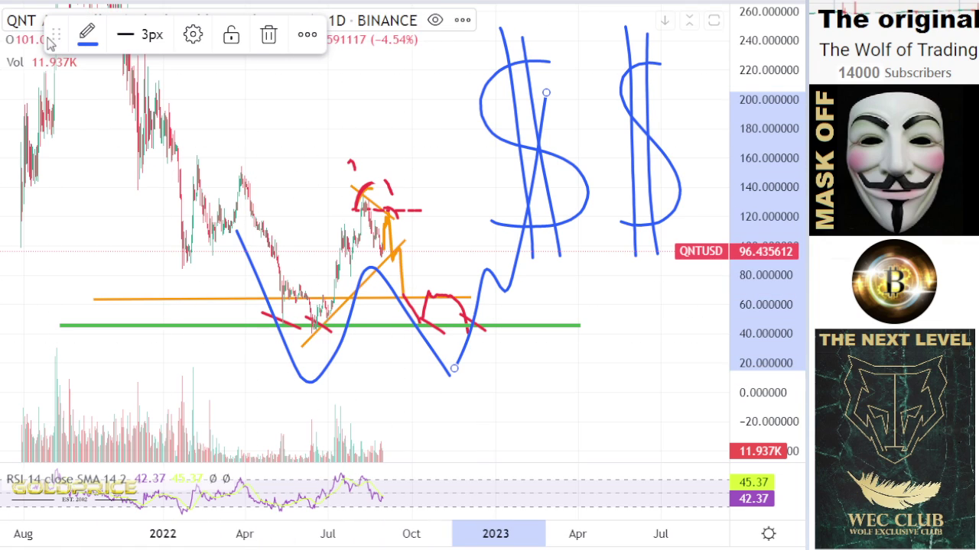
Step: Move the blue wave and its rising path up by about 95 and slightly earlier, placing them above the price
left_click(390, 287)
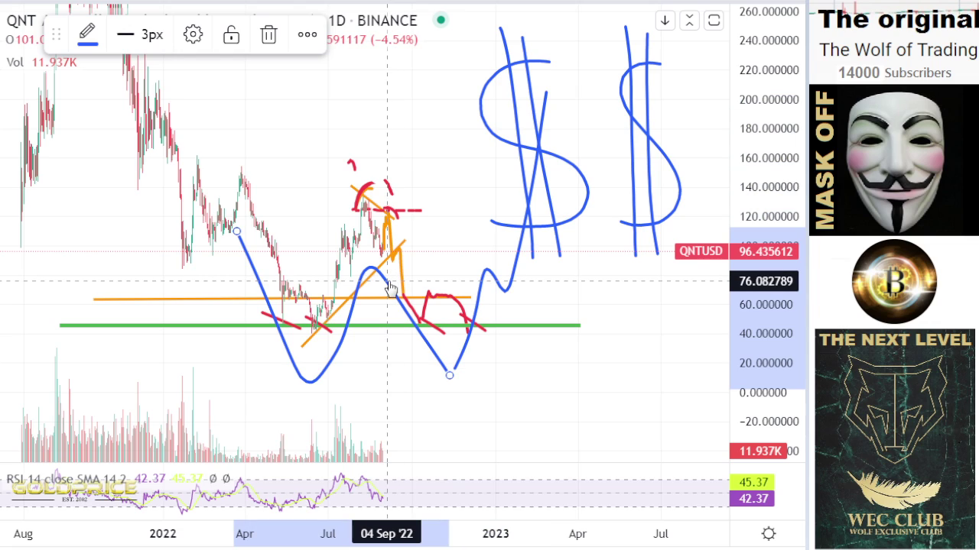
left_click_drag(390, 273, 352, 142)
left_click(514, 284)
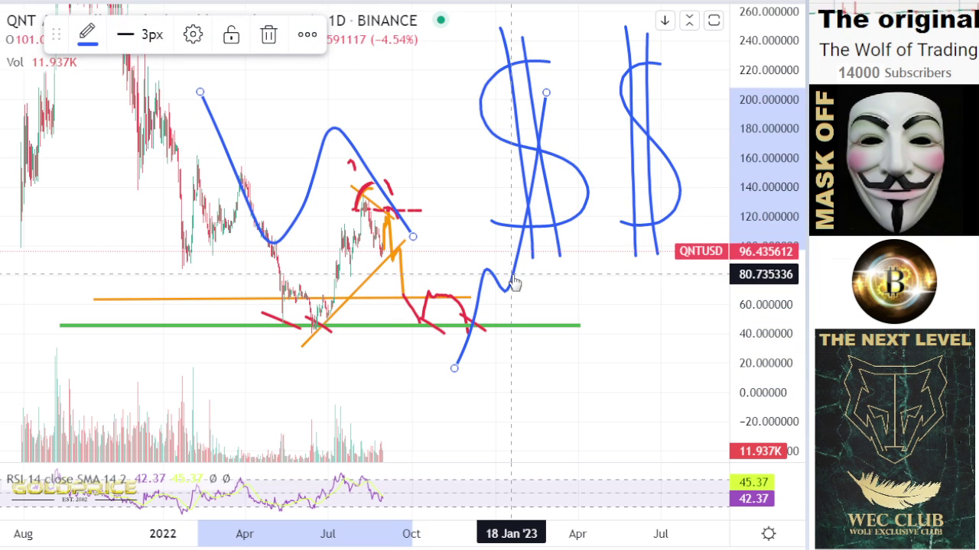
mouse_move(514, 284)
left_mouse_down()
mouse_move(463, 158)
mouse_move(468, 137)
left_mouse_up()
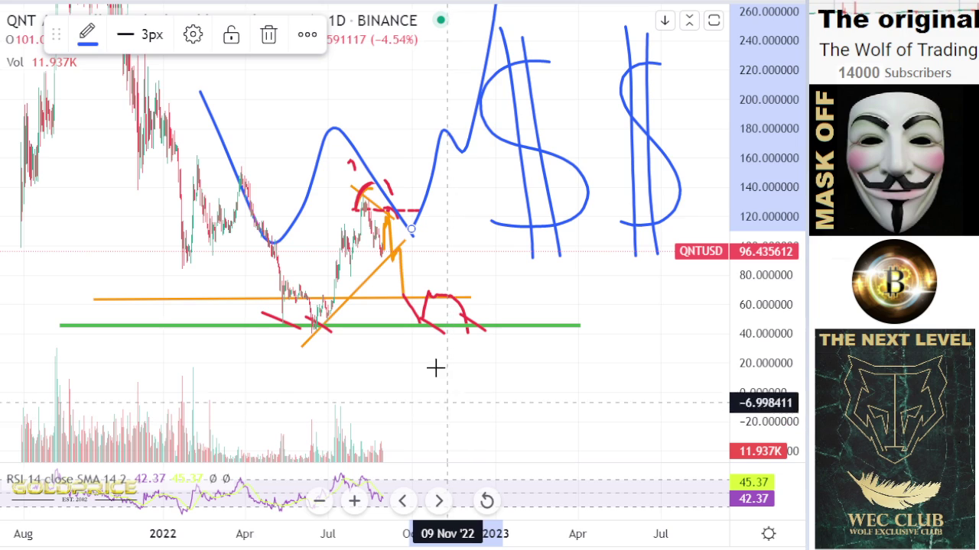
Step: Shift the blue wave slightly later in time and realign the rising path's start with the wave's end near 105
left_click_drag(310, 201, 327, 200)
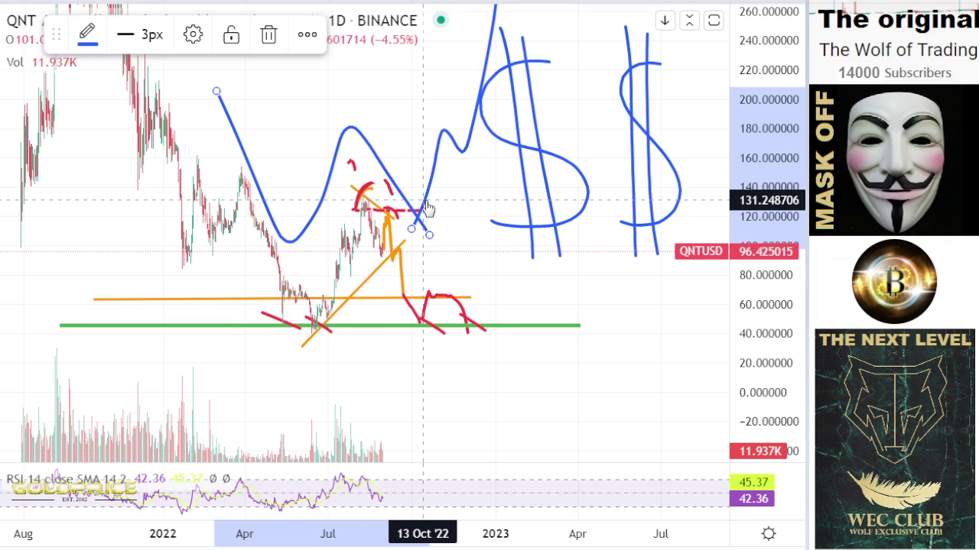
left_click_drag(428, 209, 439, 205)
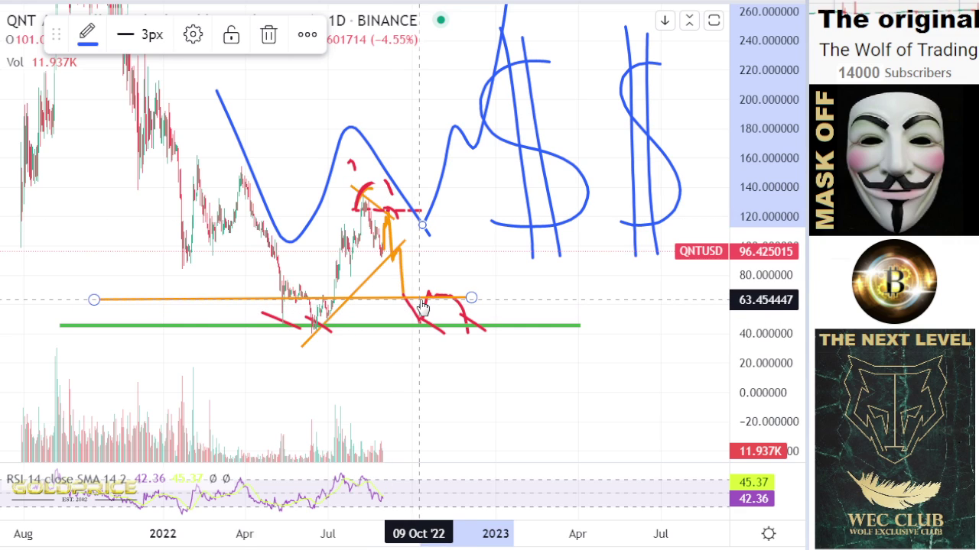
mouse_move(484, 145)
left_mouse_down()
mouse_move(498, 164)
mouse_move(498, 145)
mouse_move(520, 236)
mouse_move(494, 153)
left_mouse_up()
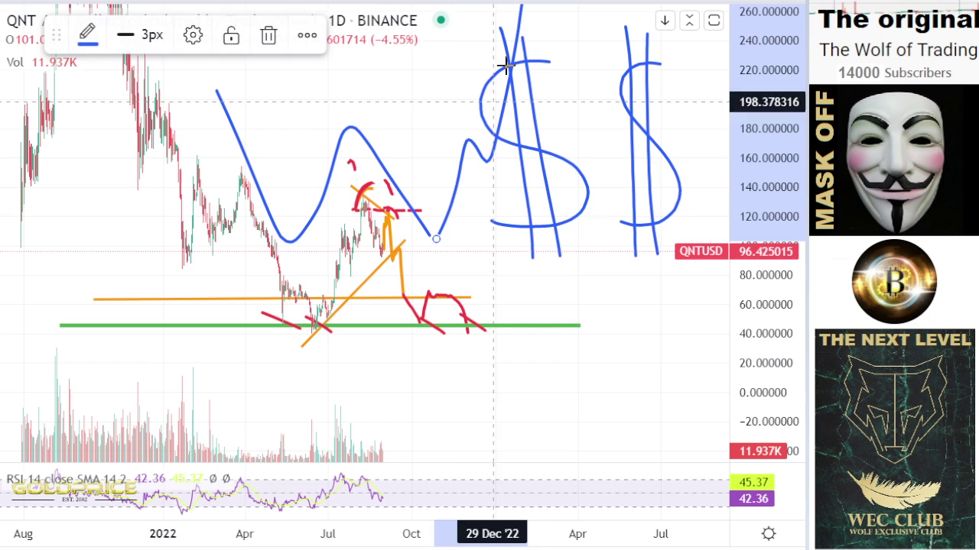
Step: Examine the complete QNT price history together with the full blue projection on a price scale reaching 400
scroll(442, 187, "down", 2)
scroll(444, 187, "down", 1)
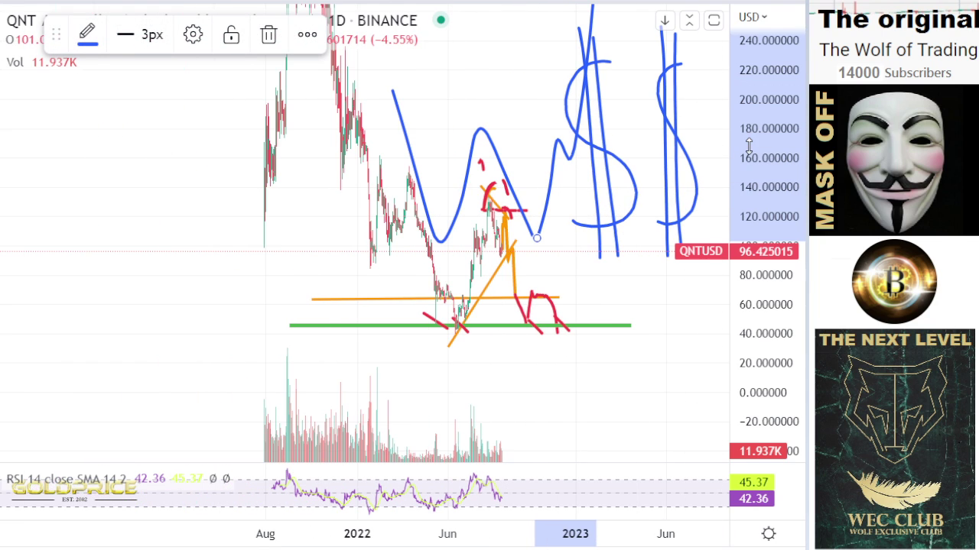
left_click_drag(747, 148, 718, 360)
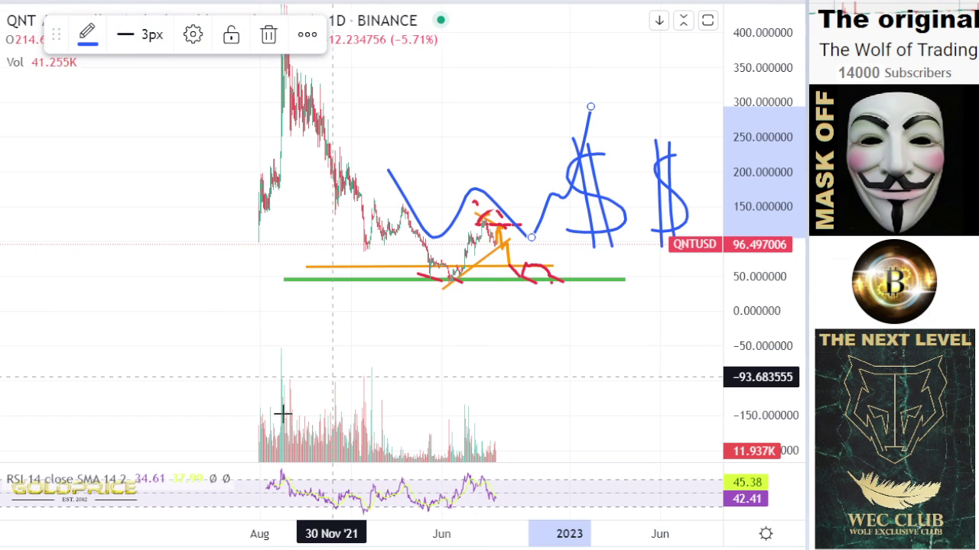